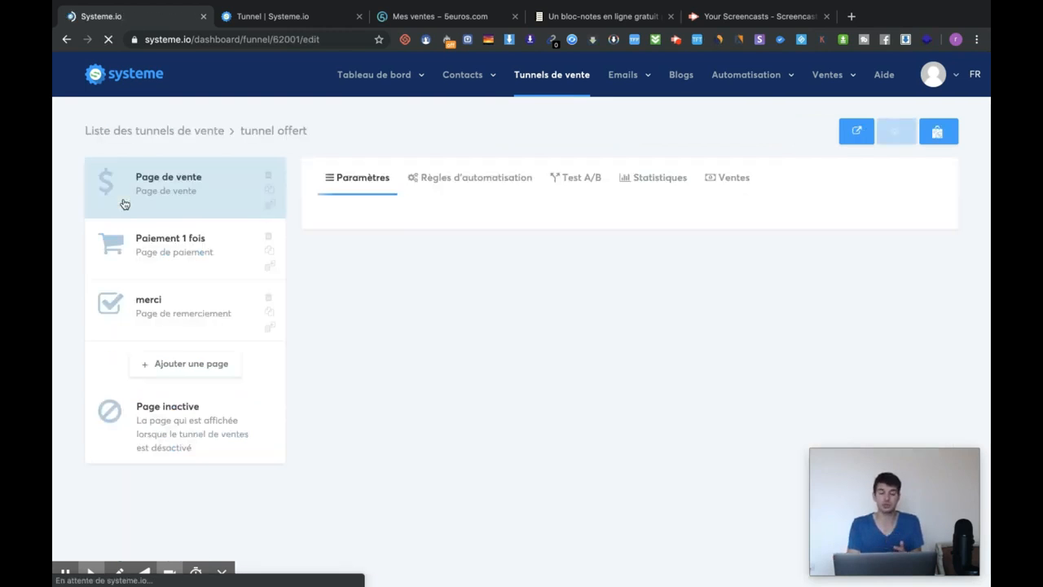
- Preview the live 'Page de vente' of tunnel offert, dismissing its e-mail popup, then close the preview
{"action": "left_click", "coordinate": [211, 184]}
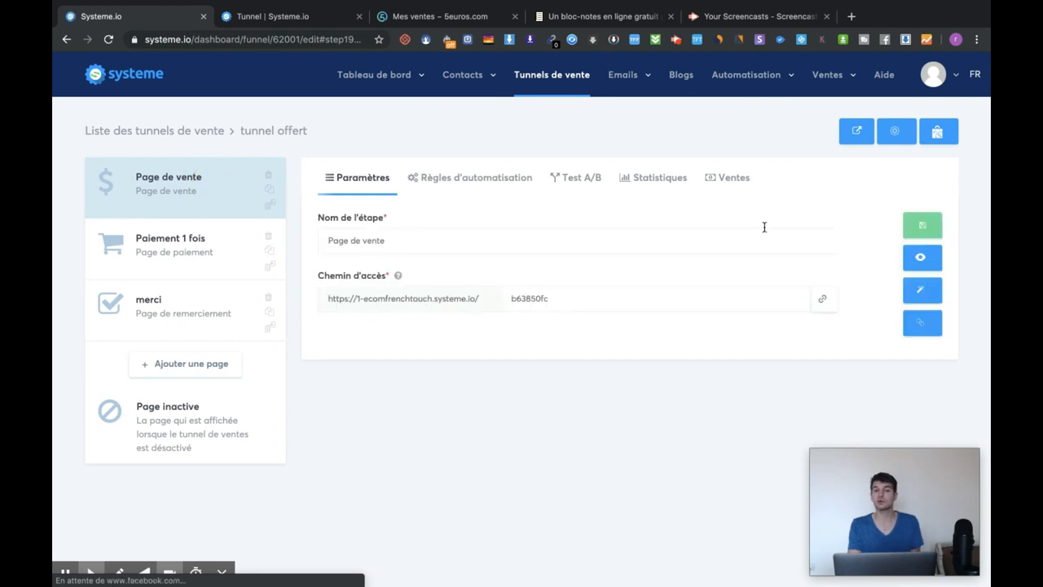
{"action": "left_click", "coordinate": [925, 258]}
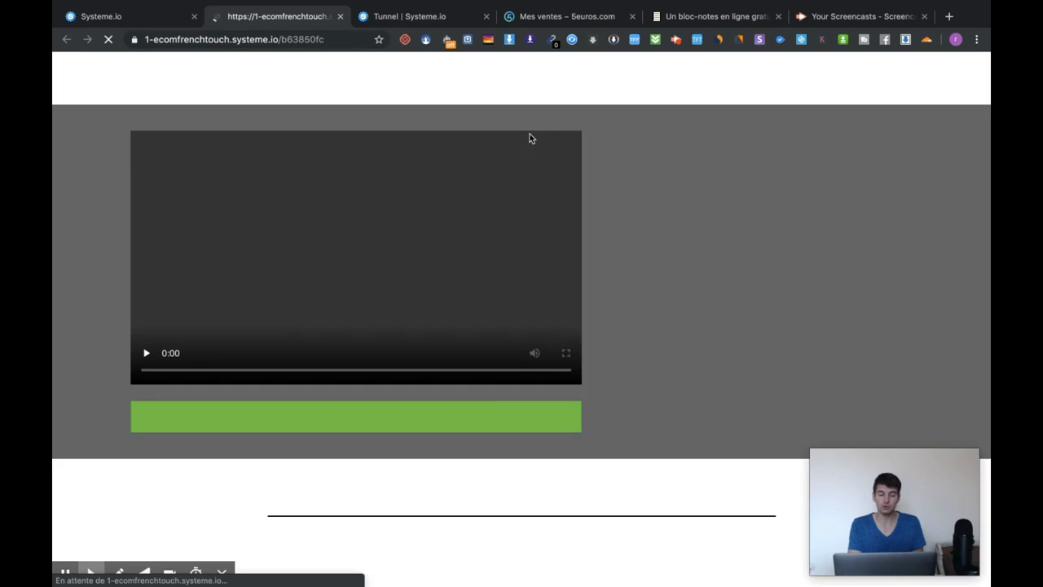
{"action": "scroll", "coordinate": [503, 374], "scroll_direction": "down", "scroll_amount": 20}
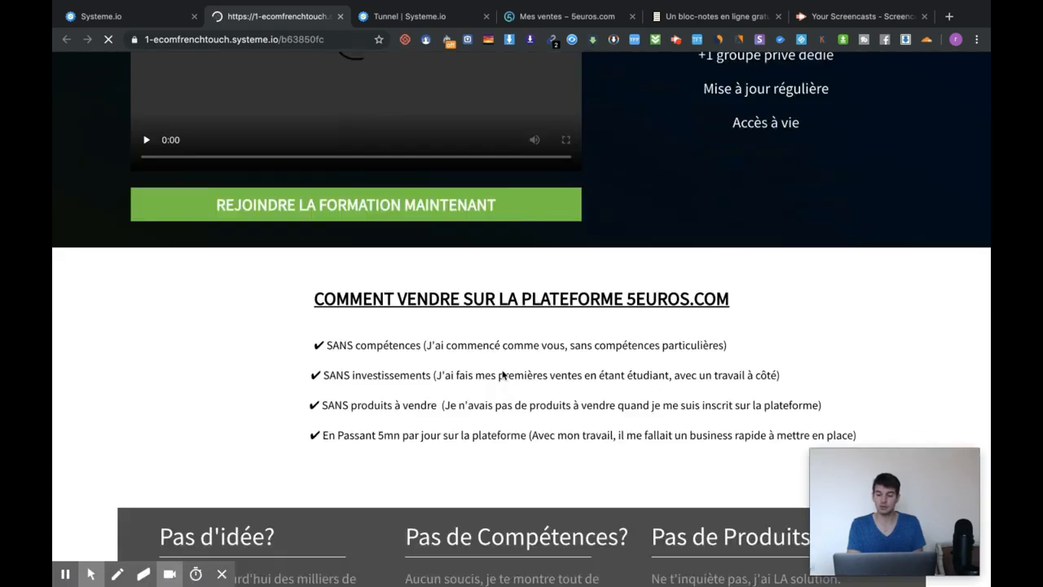
{"action": "scroll", "coordinate": [503, 375], "scroll_direction": "down", "scroll_amount": 15}
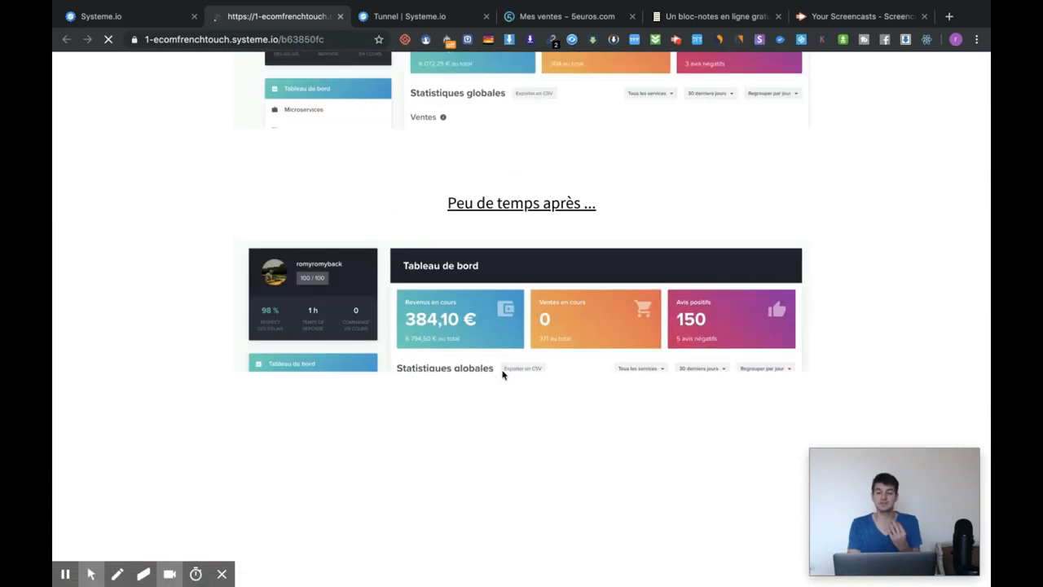
{"action": "scroll", "coordinate": [503, 376], "scroll_direction": "down", "scroll_amount": 5}
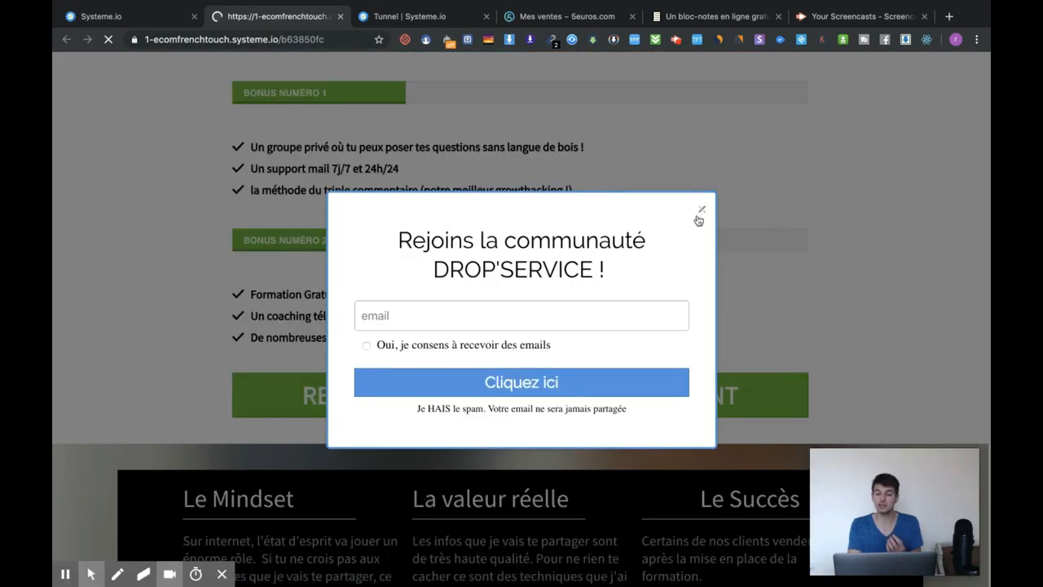
{"action": "left_click", "coordinate": [699, 209]}
{"action": "scroll", "coordinate": [652, 228], "scroll_direction": "down", "scroll_amount": 10}
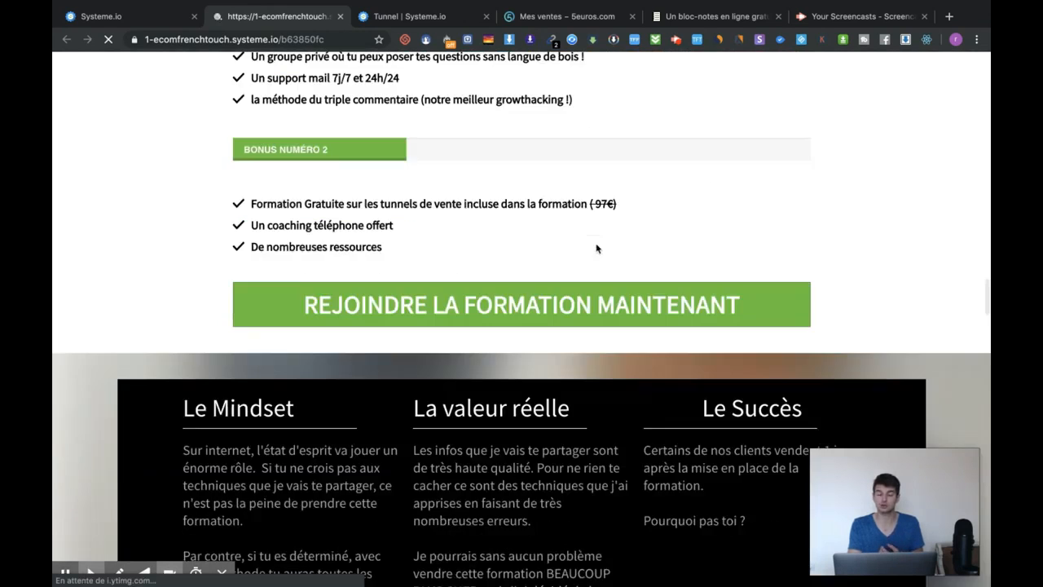
{"action": "scroll", "coordinate": [597, 249], "scroll_direction": "up", "scroll_amount": 15}
{"action": "scroll", "coordinate": [596, 247], "scroll_direction": "up", "scroll_amount": 20}
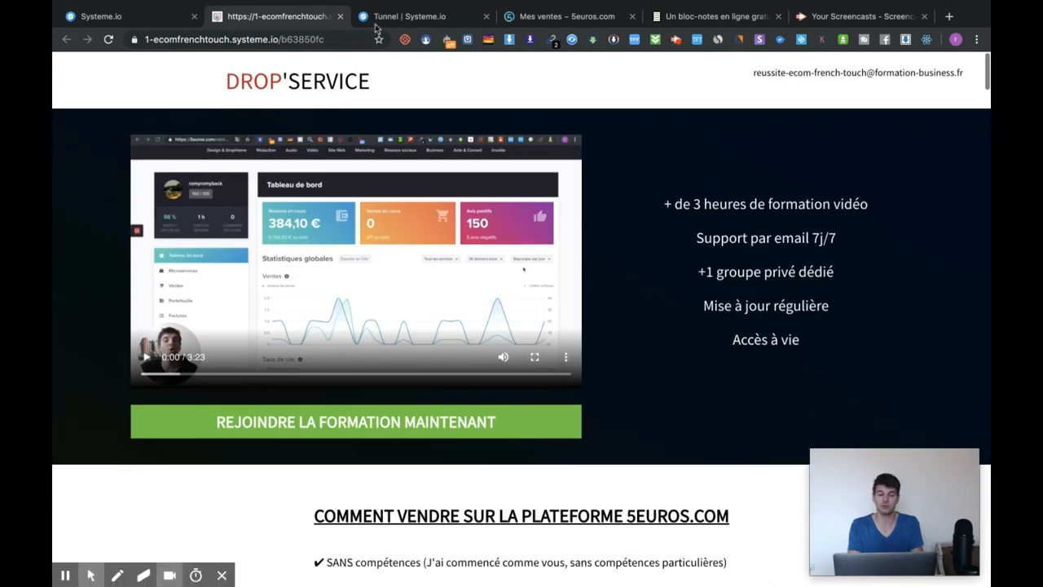
{"action": "left_click", "coordinate": [341, 16]}
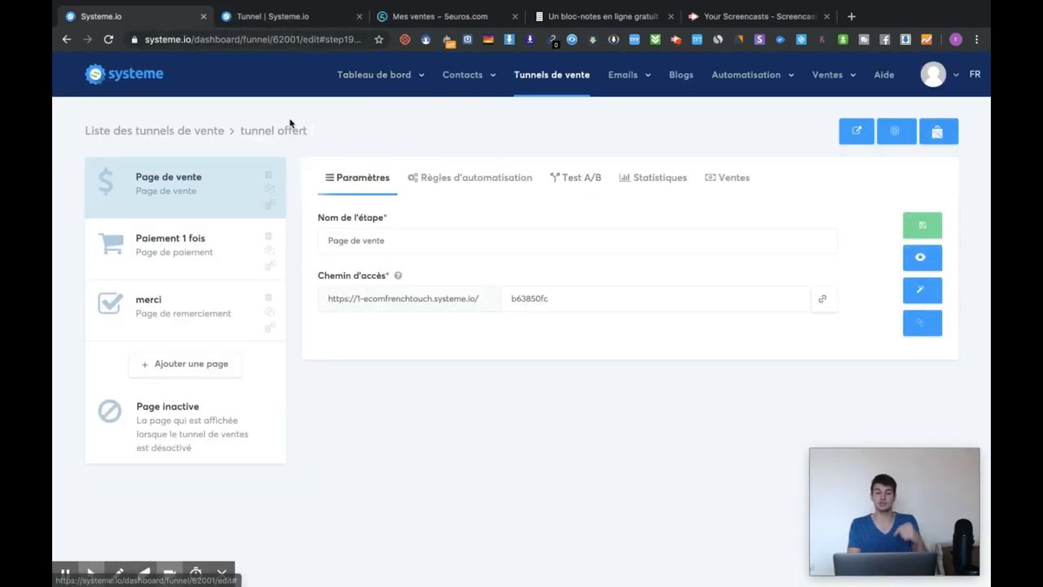
- Back in the sales funnel list, copy tunnel offert's share link
{"action": "left_click", "coordinate": [579, 87]}
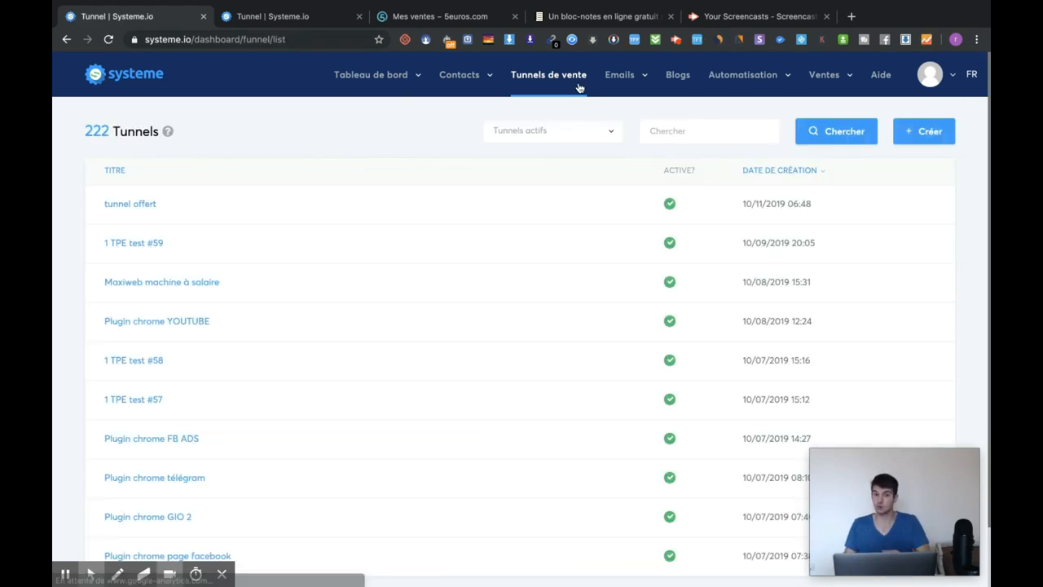
{"action": "mouse_move", "coordinate": [866, 208]}
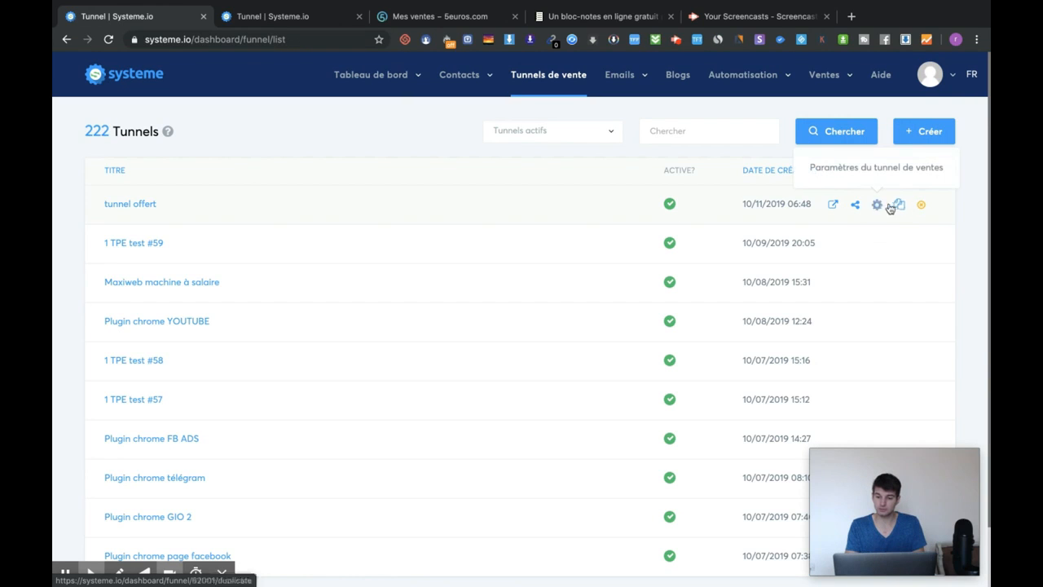
{"action": "left_click", "coordinate": [856, 205]}
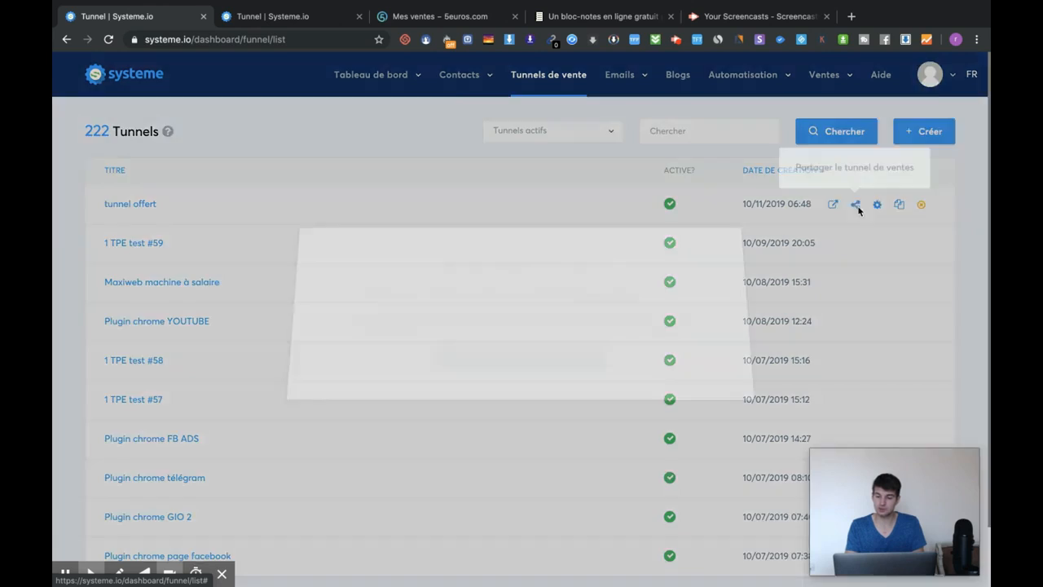
{"action": "left_click", "coordinate": [489, 370]}
{"action": "key", "text": "ctrl+c"}
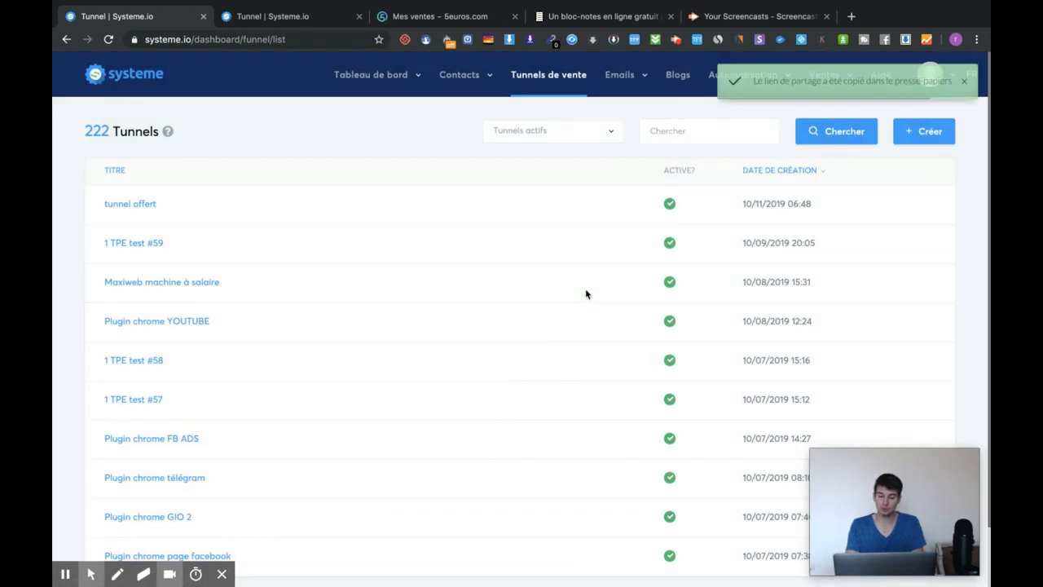
- Open the copied share link in a private window, which shows a login form
{"action": "key", "text": "ctrl+shift+n"}
{"action": "key", "text": "ctrl+v"}
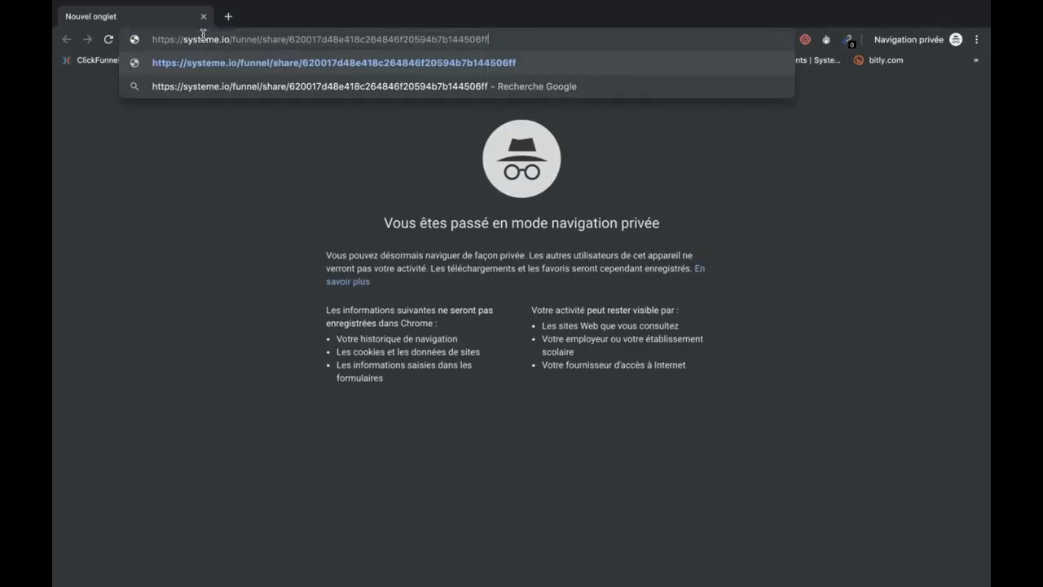
{"action": "key", "text": "Return"}
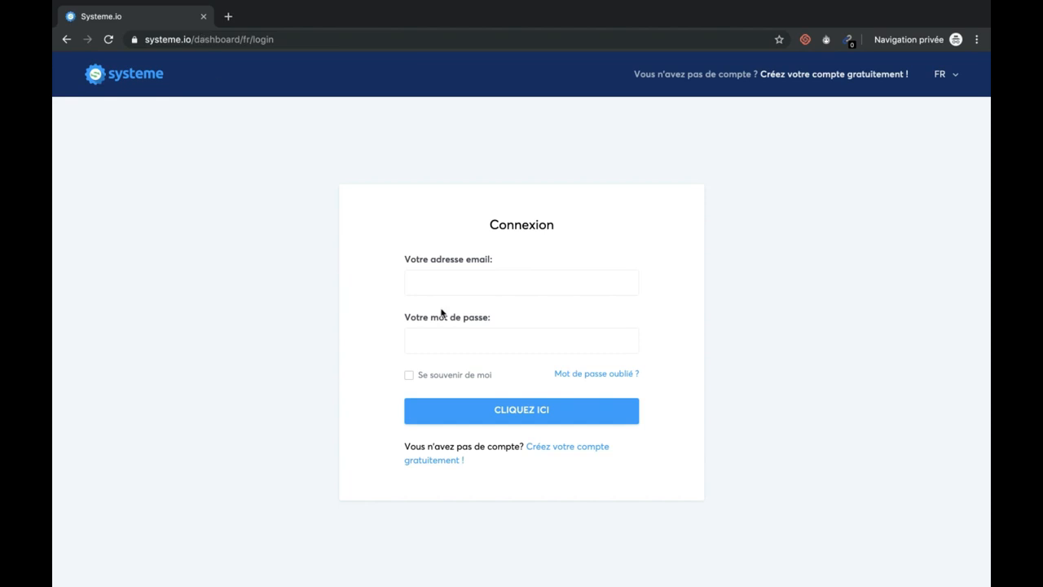
{"action": "left_click", "coordinate": [447, 272]}
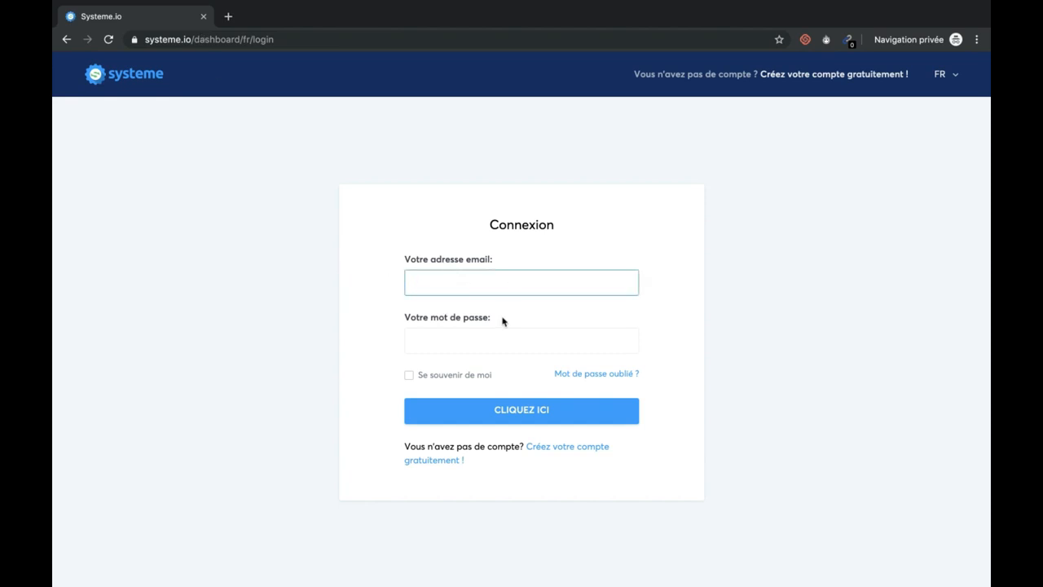
- Return to the funnel list, reopen and close tunnel offert's share dialog
{"action": "key", "text": "ctrl+Left"}
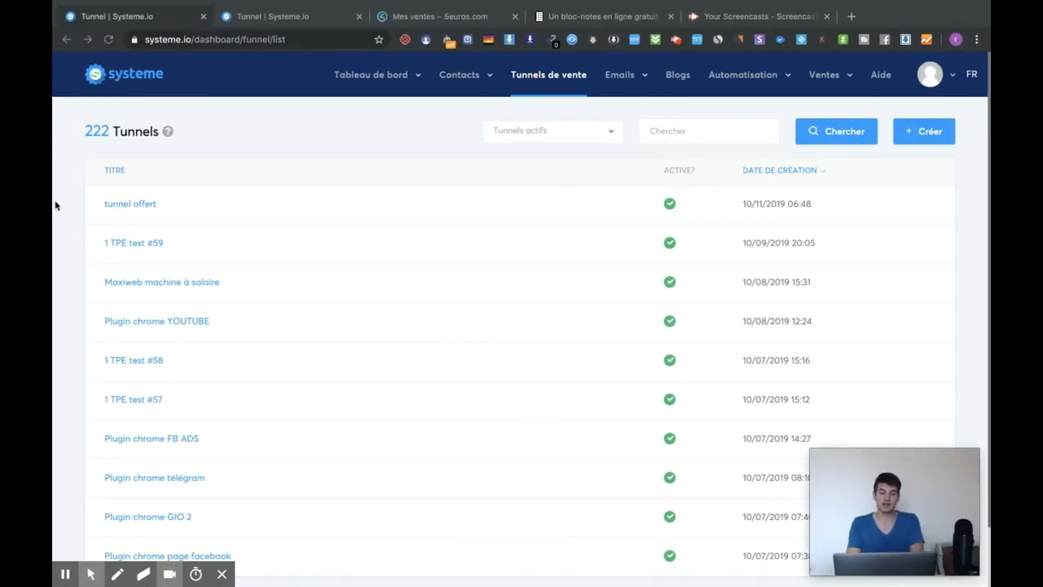
{"action": "left_click", "coordinate": [852, 209]}
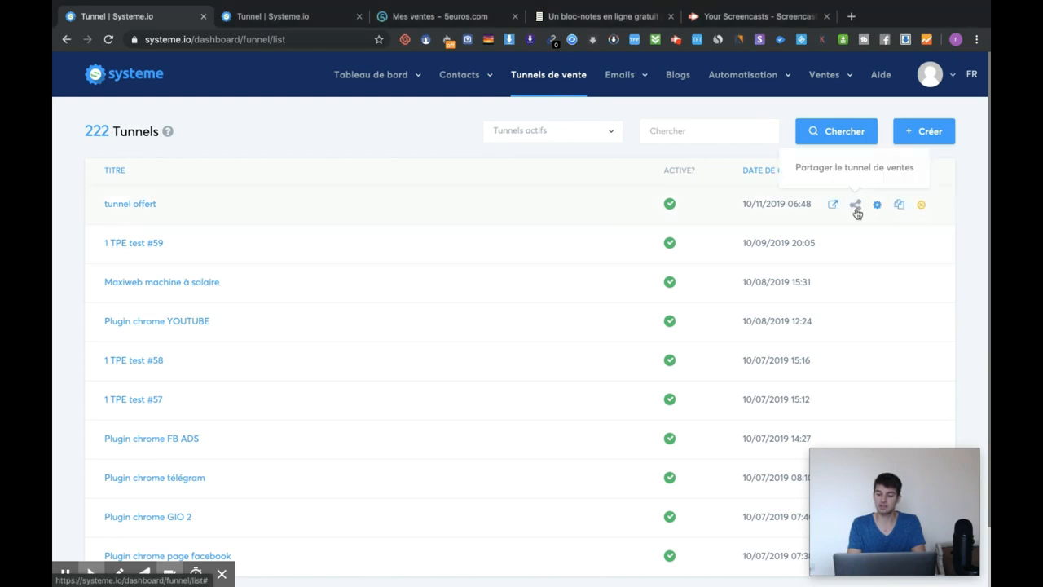
{"action": "left_click", "coordinate": [855, 209]}
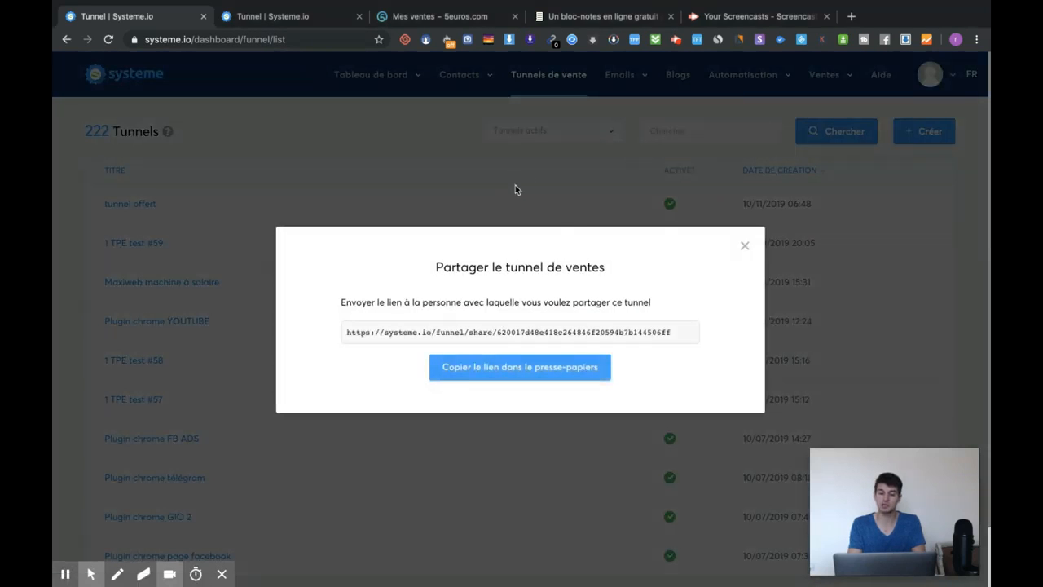
{"action": "left_click", "coordinate": [745, 248]}
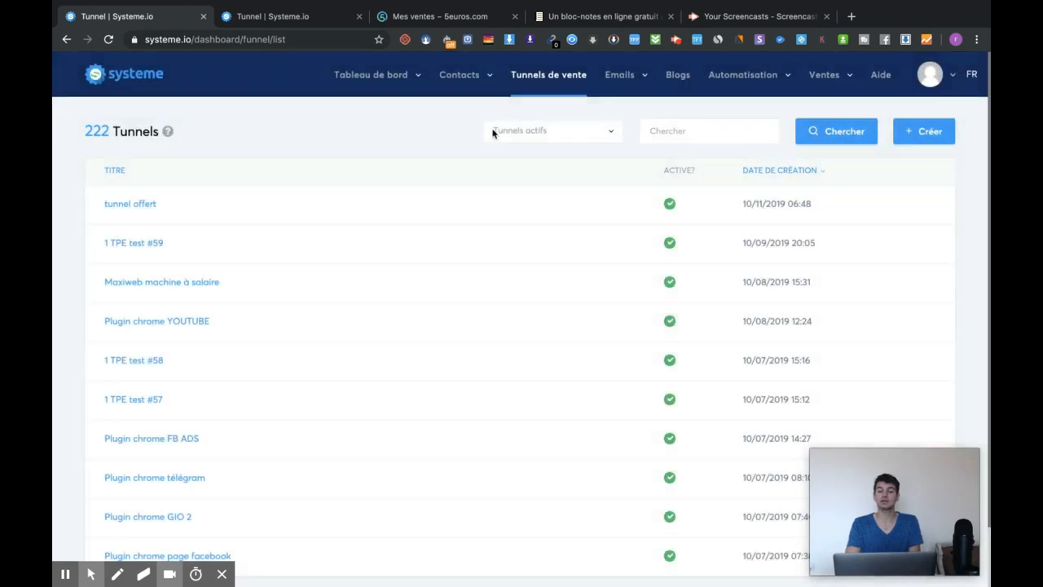
{"action": "key", "text": "ctrl+Right"}
- Switch from the private login window back to the Tunnels de vente list of 222 funnels
{"action": "key", "text": "ctrl+Left"}
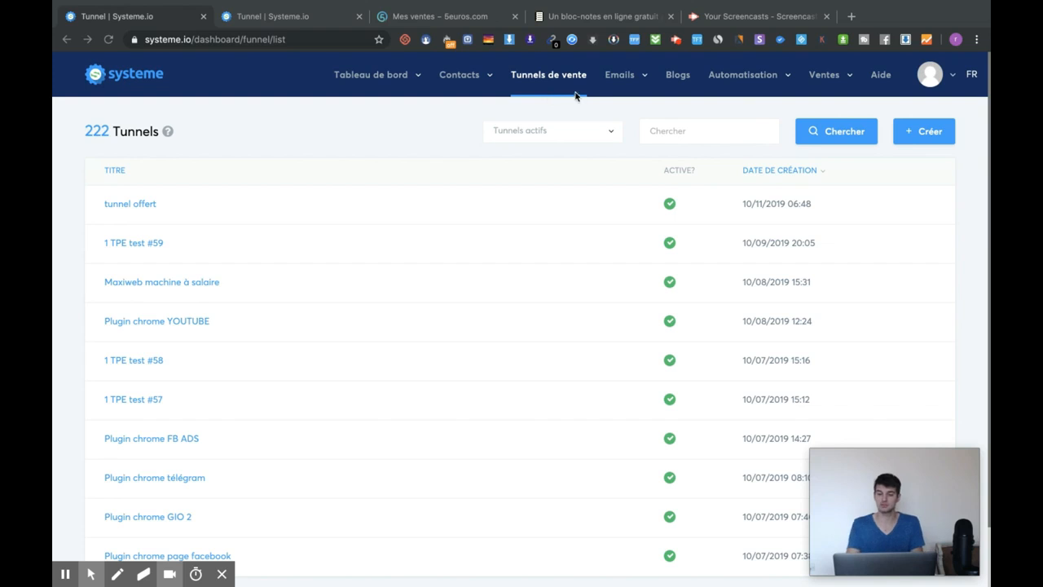
- Create a 'Construisez votre audience' funnel named 'test vidéo youtube'
{"action": "left_click", "coordinate": [921, 134]}
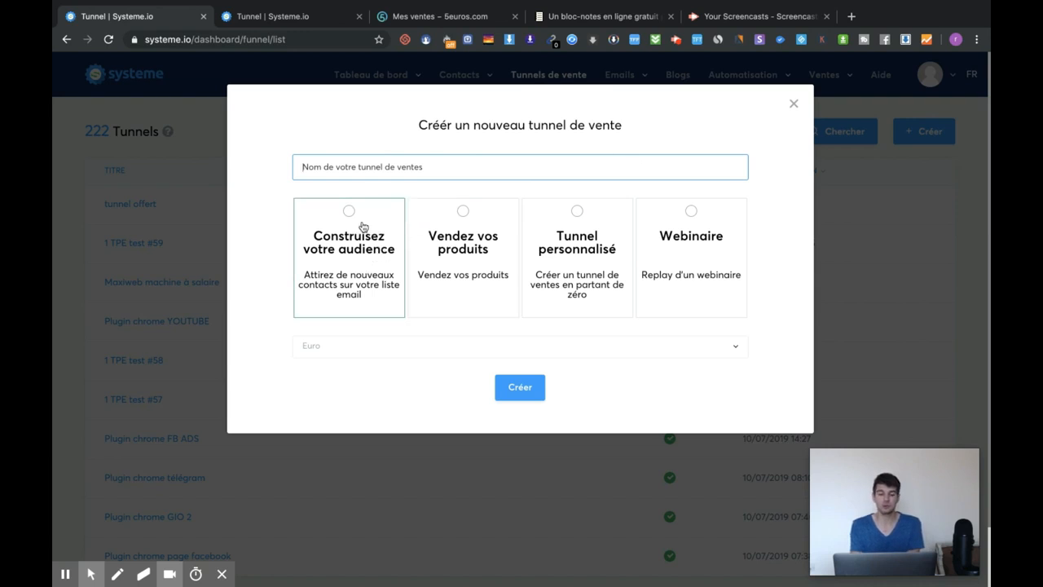
{"action": "left_click", "coordinate": [359, 224]}
{"action": "left_click", "coordinate": [522, 387]}
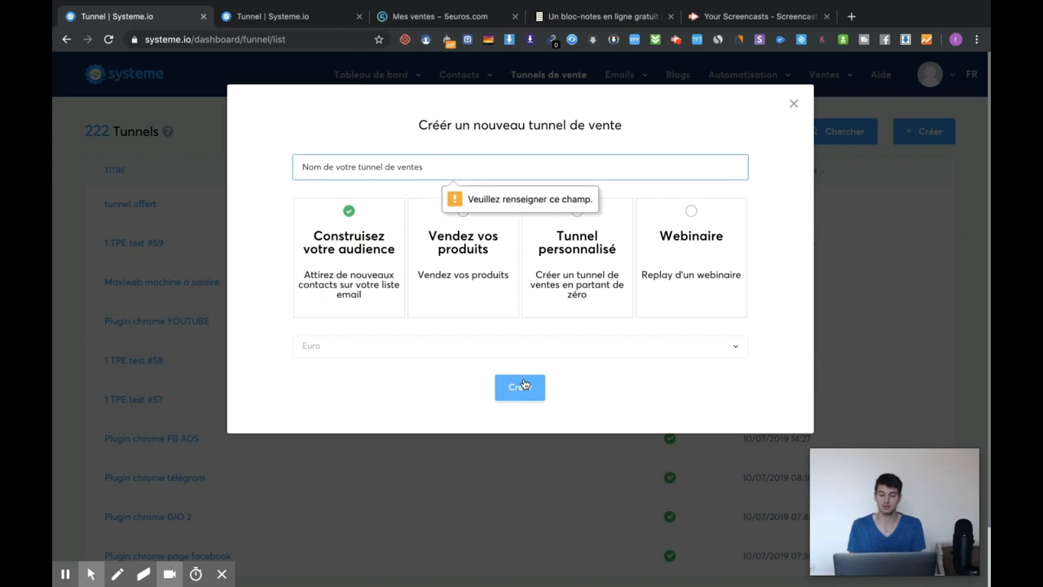
{"action": "type", "text": "test vidéo youtube"}
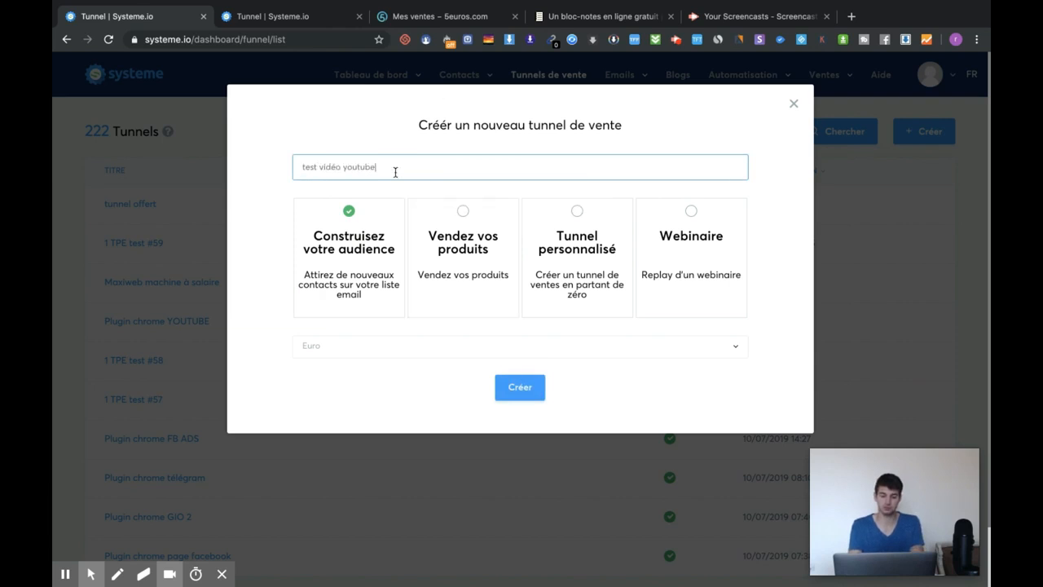
{"action": "left_click", "coordinate": [529, 386]}
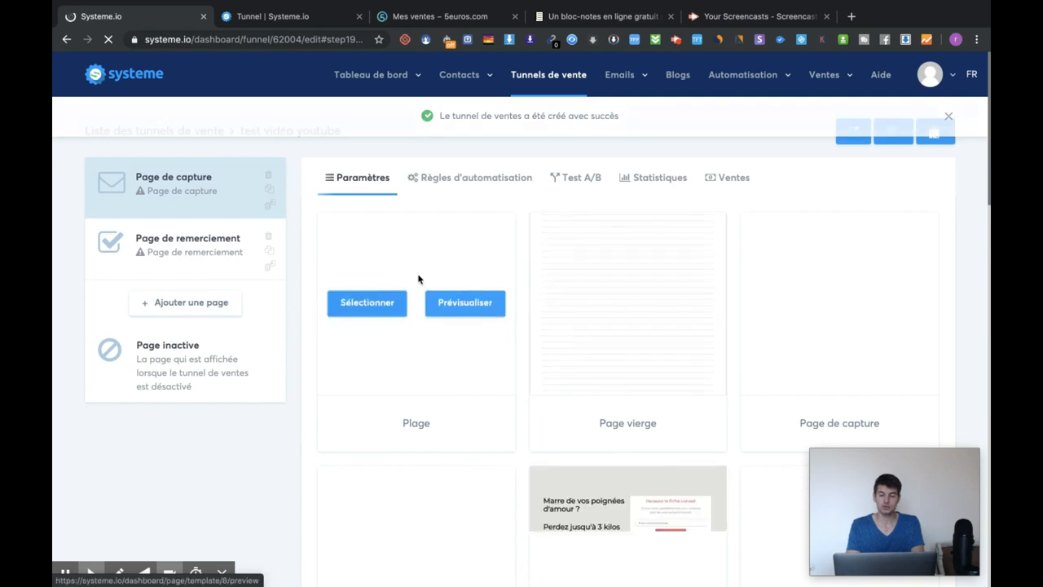
- Apply the Video template to the capture page and open it in the page editor
{"action": "scroll", "coordinate": [538, 237], "scroll_direction": "down", "scroll_amount": 2}
{"action": "scroll", "coordinate": [605, 261], "scroll_direction": "down", "scroll_amount": 2}
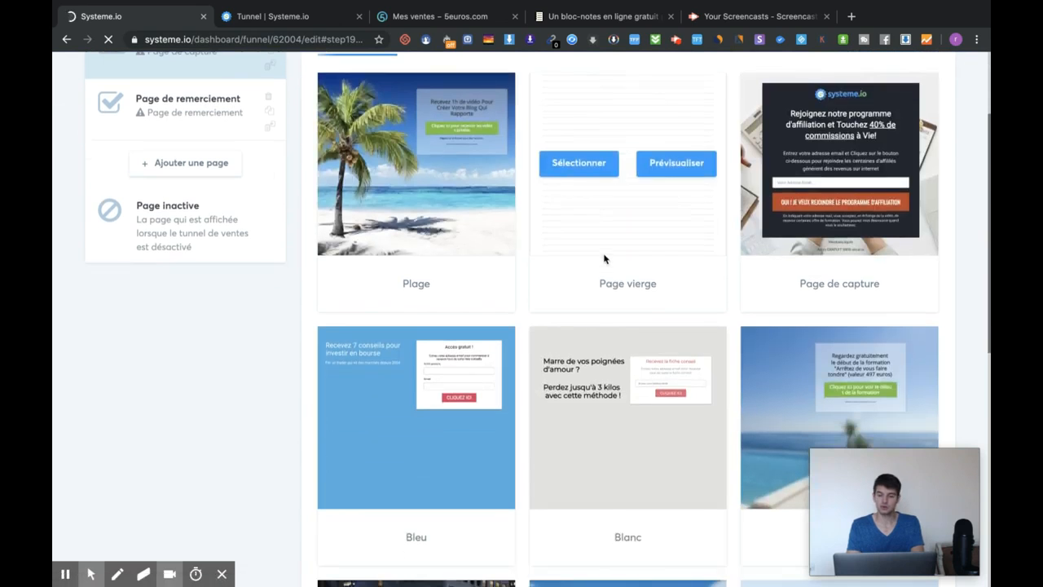
{"action": "scroll", "coordinate": [552, 334], "scroll_direction": "down", "scroll_amount": 3}
{"action": "scroll", "coordinate": [553, 334], "scroll_direction": "down", "scroll_amount": 2}
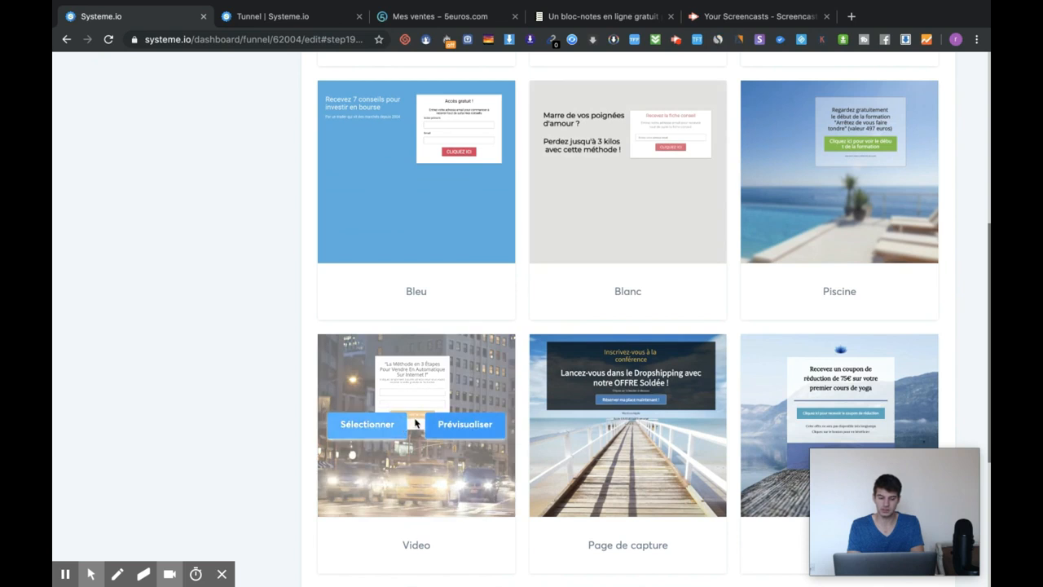
{"action": "left_click", "coordinate": [384, 429]}
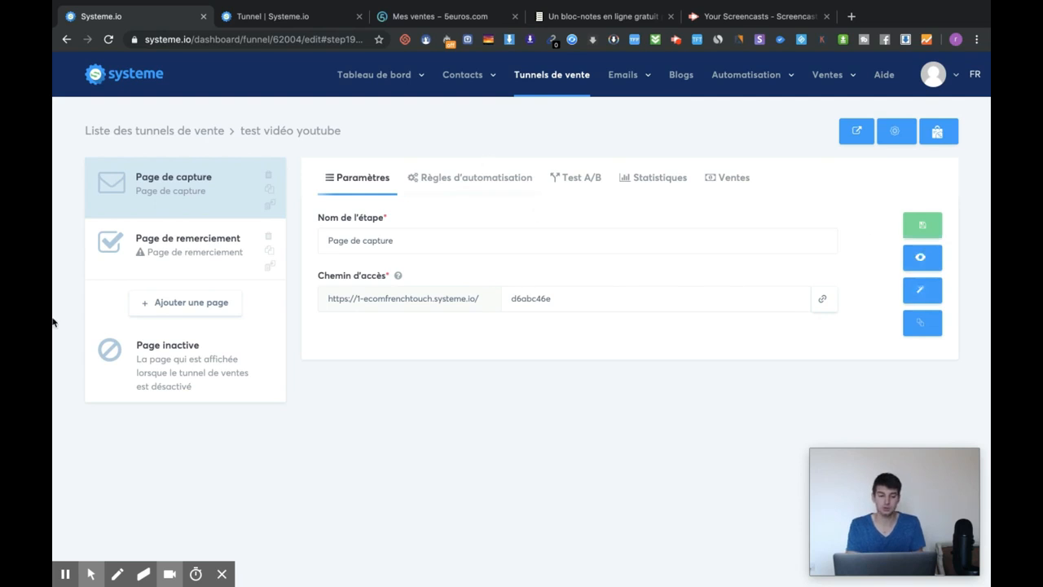
{"action": "left_click", "coordinate": [920, 299]}
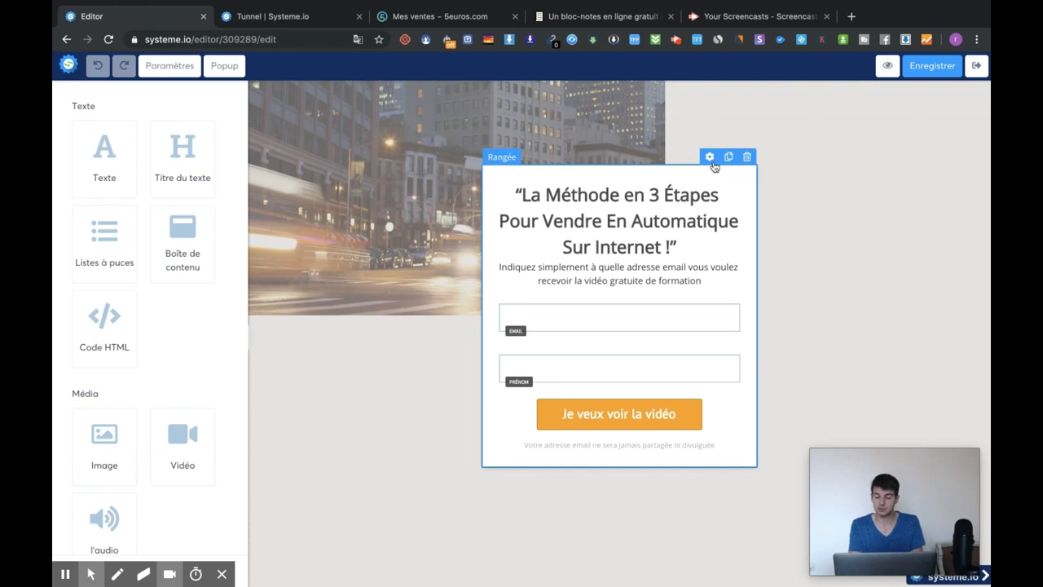
- Set the opt-in form row's background colour to red
{"action": "left_click", "coordinate": [709, 156]}
{"action": "scroll", "coordinate": [138, 399], "scroll_direction": "down", "scroll_amount": 2}
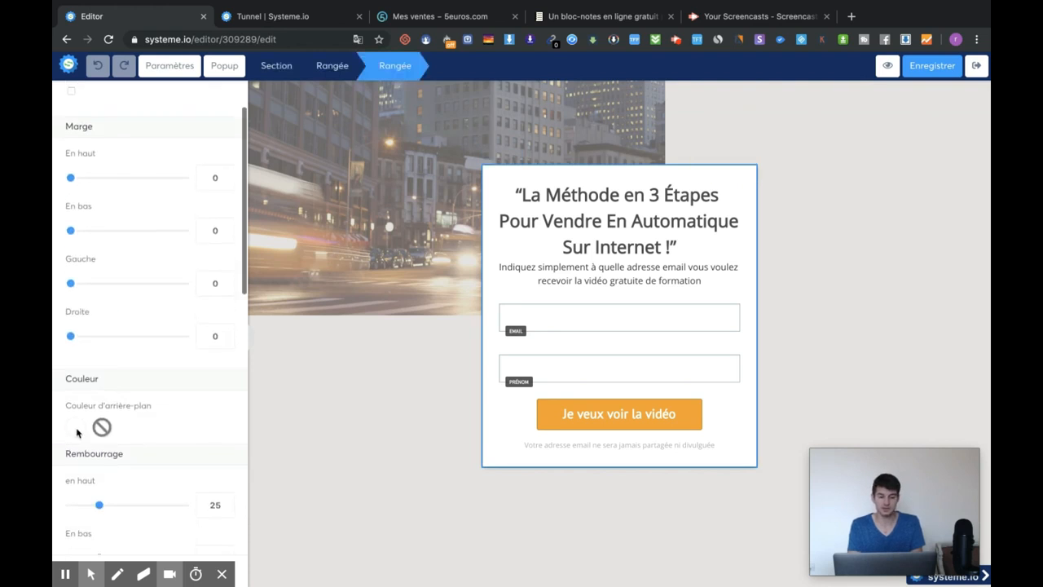
{"action": "left_click", "coordinate": [76, 429]}
{"action": "left_click", "coordinate": [222, 455]}
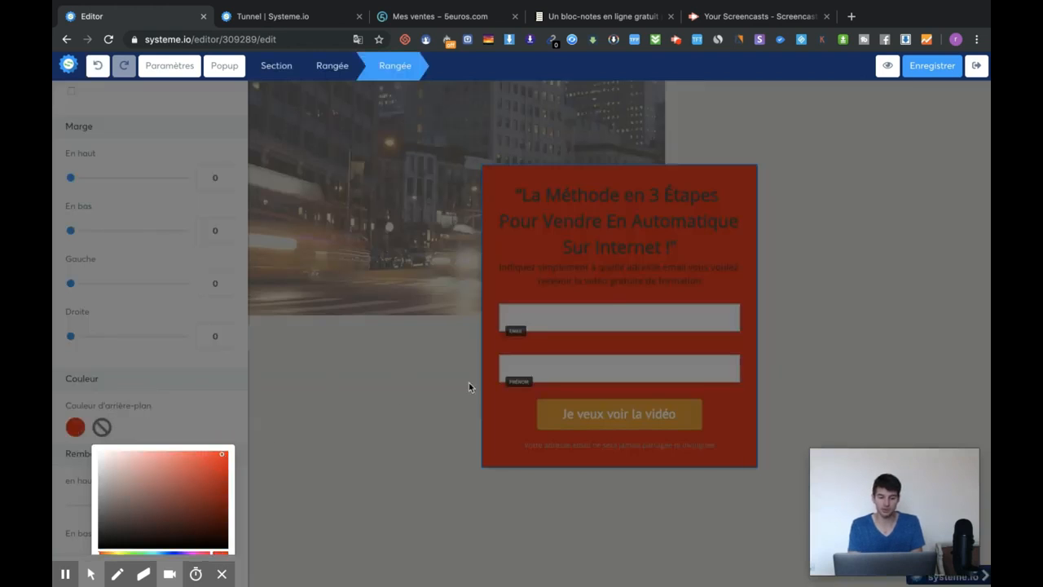
{"action": "left_click", "coordinate": [704, 236]}
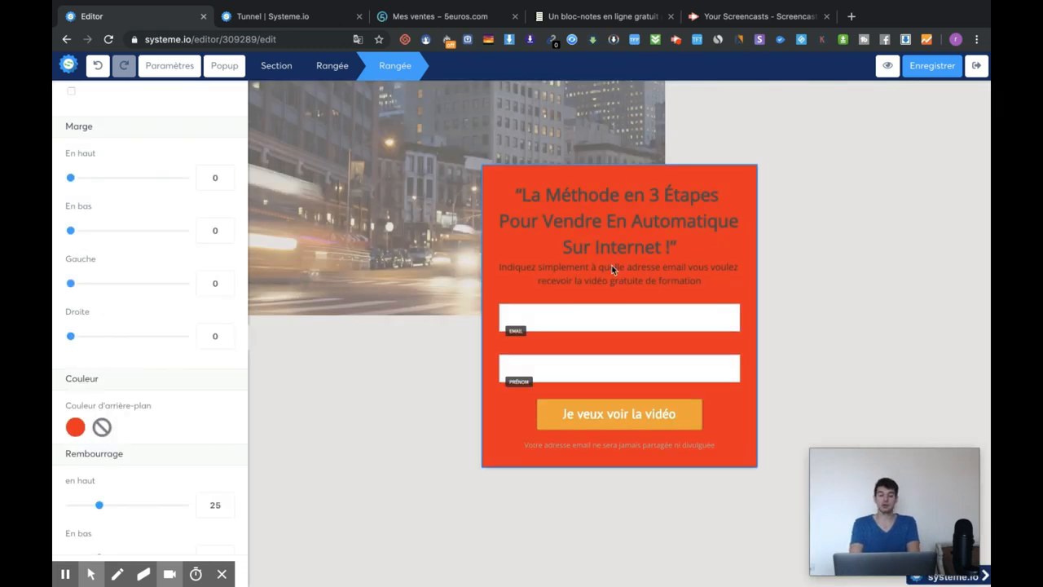
- Duplicate the Prénom field to add a second one below it
{"action": "left_click", "coordinate": [679, 364]}
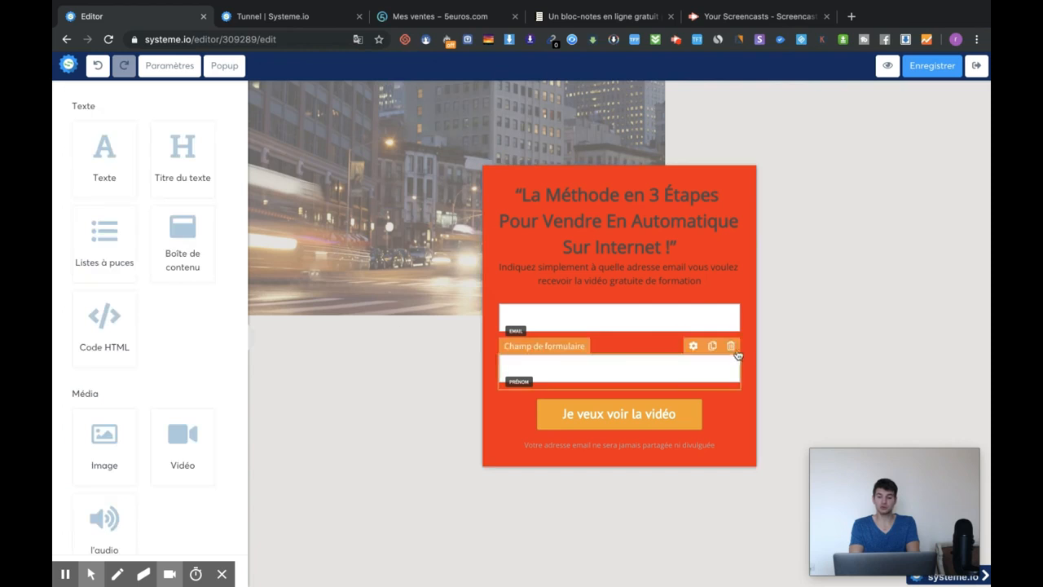
{"action": "left_click", "coordinate": [714, 348]}
{"action": "left_click", "coordinate": [720, 419]}
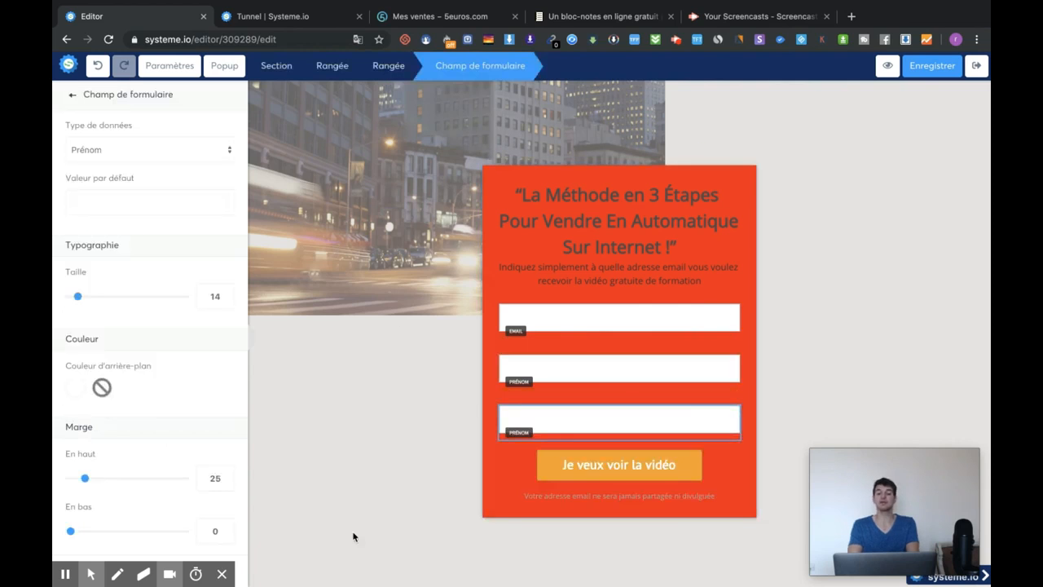
{"action": "left_click", "coordinate": [759, 197]}
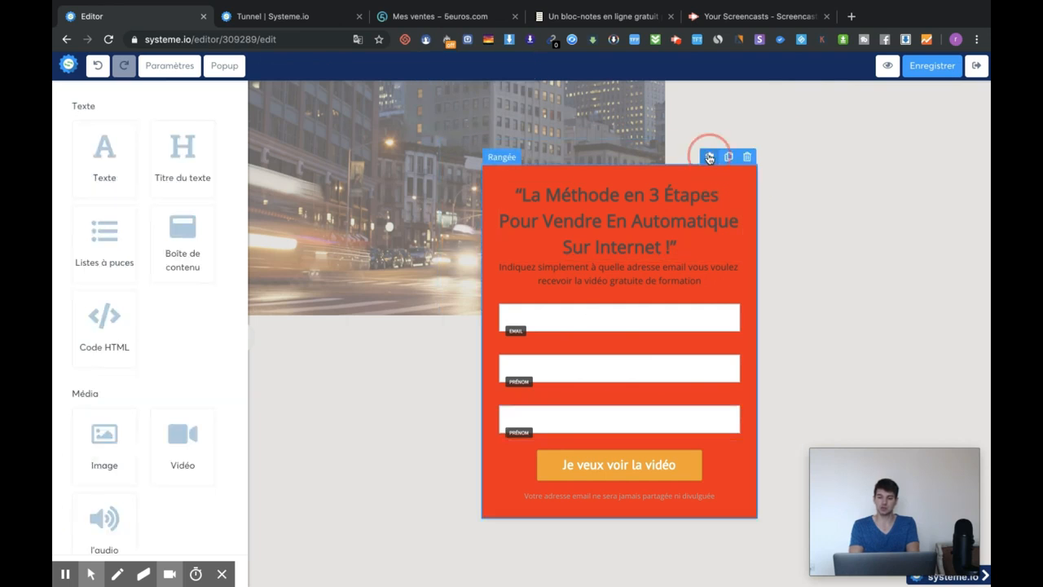
- Change the form row's background to a near-black shade
{"action": "left_click", "coordinate": [710, 160]}
{"action": "left_click", "coordinate": [102, 491]}
{"action": "scroll", "coordinate": [181, 529], "scroll_direction": "down", "scroll_amount": 4}
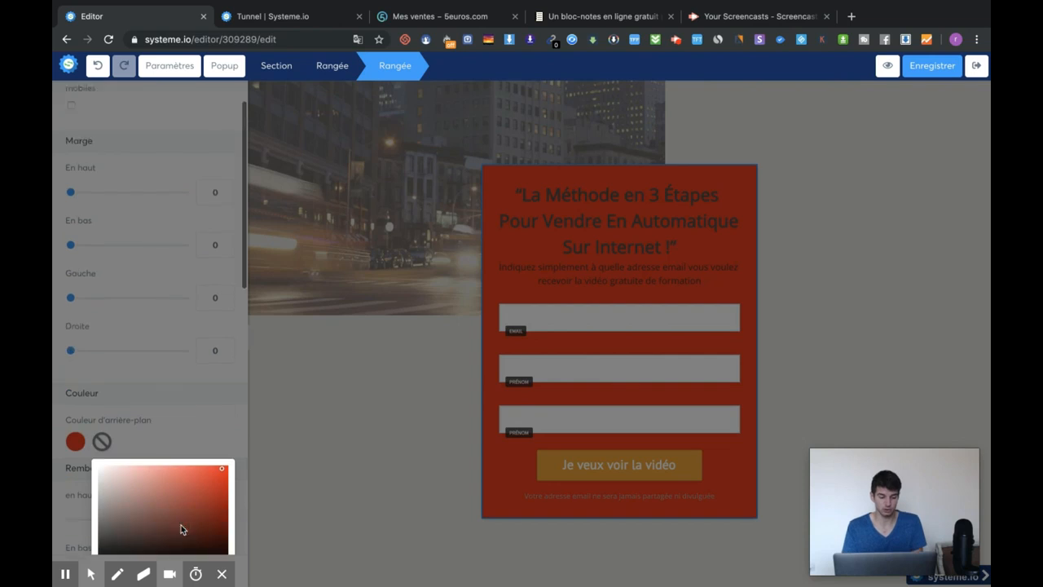
{"action": "left_click", "coordinate": [101, 485]}
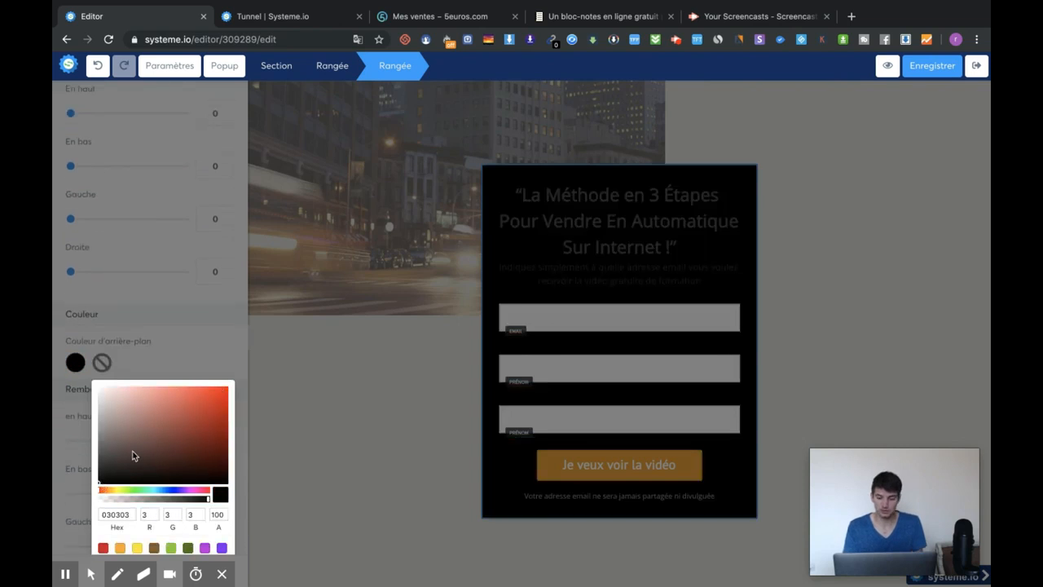
{"action": "left_click", "coordinate": [133, 450]}
{"action": "left_click", "coordinate": [100, 477]}
{"action": "left_click", "coordinate": [375, 391]}
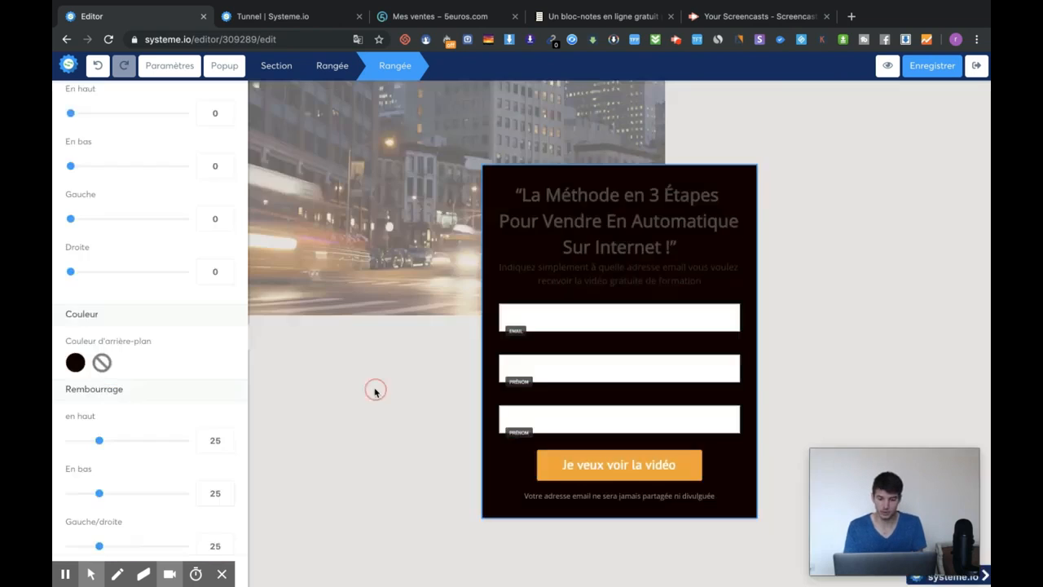
{"action": "left_click", "coordinate": [544, 212]}
- Make the three-line headline text white
{"action": "left_click", "coordinate": [518, 196]}
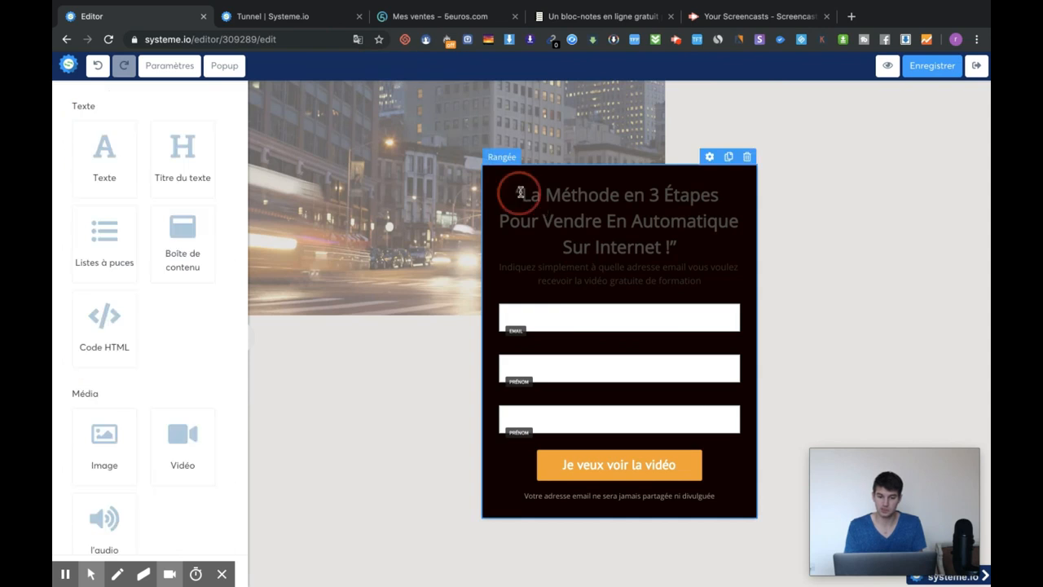
{"action": "left_click_drag", "start_coordinate": [518, 194], "coordinate": [710, 252]}
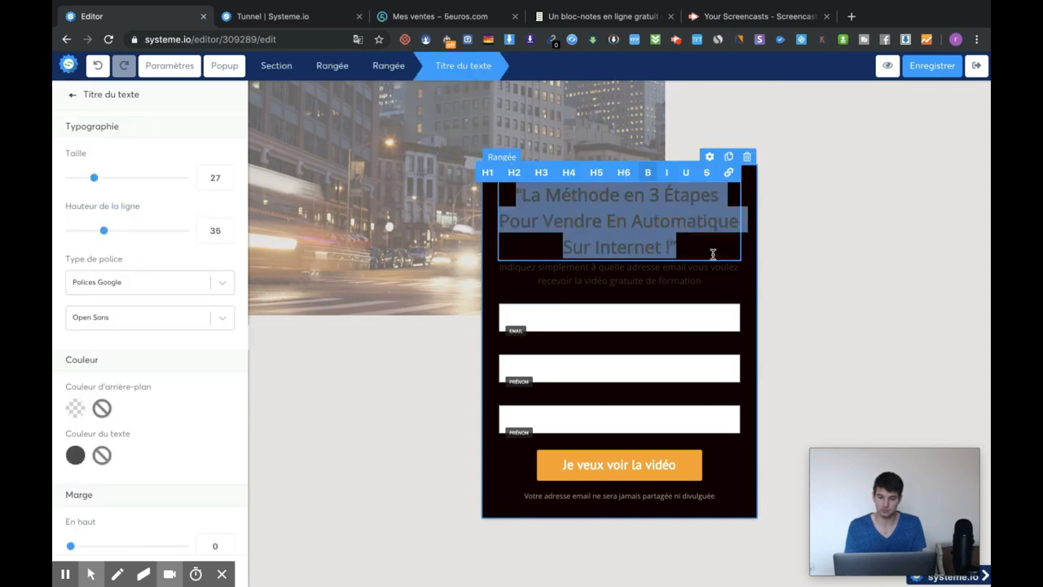
{"action": "left_click", "coordinate": [75, 454]}
{"action": "left_click", "coordinate": [421, 345]}
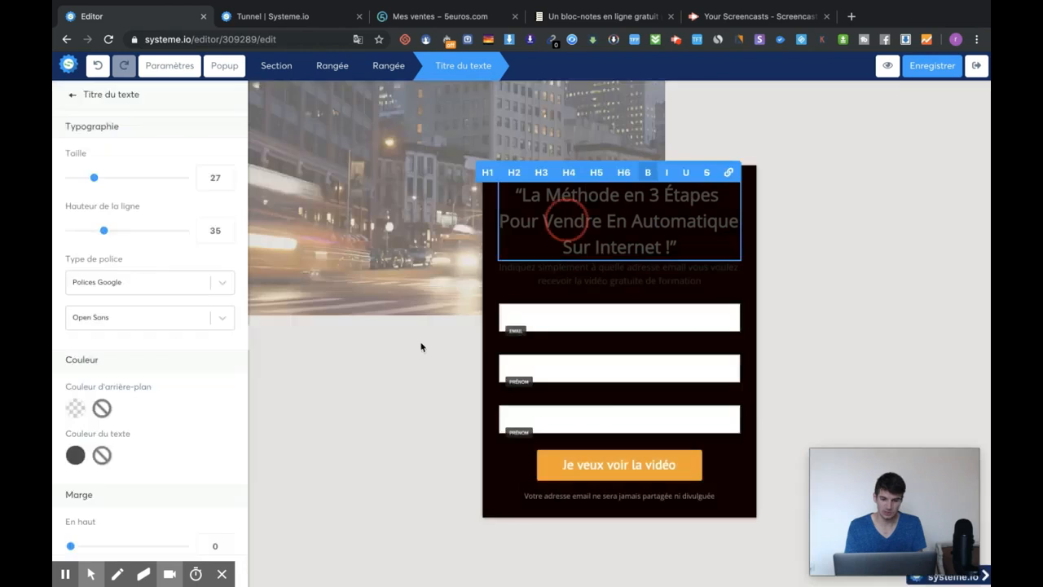
{"action": "scroll", "coordinate": [200, 433], "scroll_direction": "down", "scroll_amount": 3}
{"action": "triple_click", "coordinate": [588, 236]}
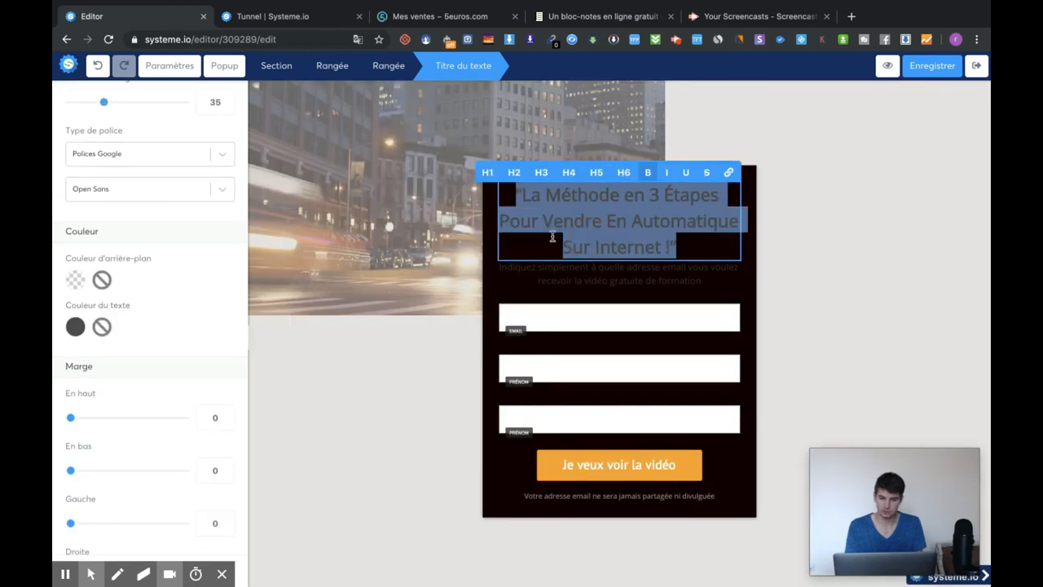
{"action": "left_click", "coordinate": [75, 327]}
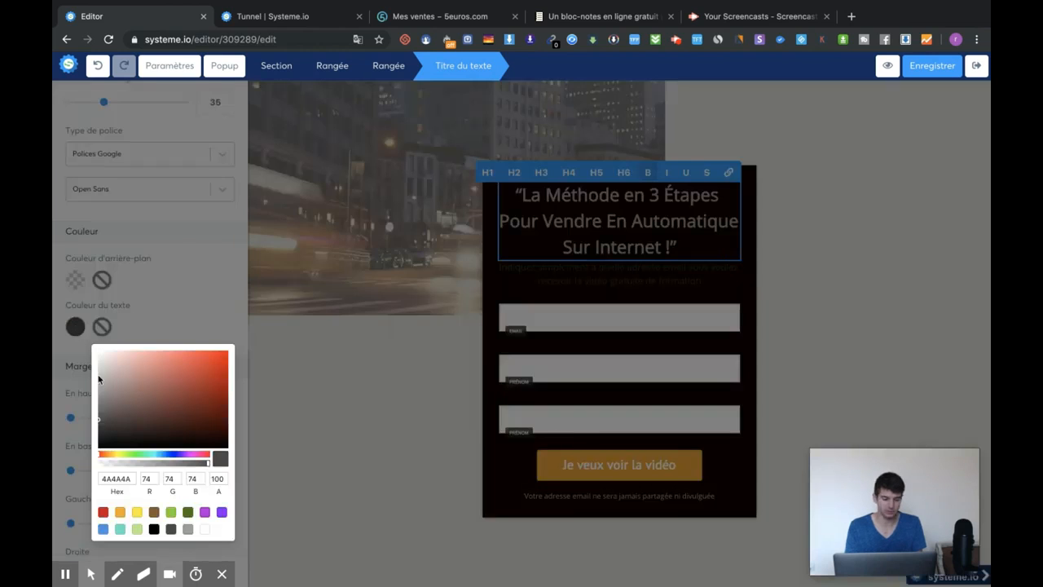
{"action": "left_click", "coordinate": [206, 530]}
{"action": "left_click", "coordinate": [863, 250]}
{"action": "left_click", "coordinate": [826, 214]}
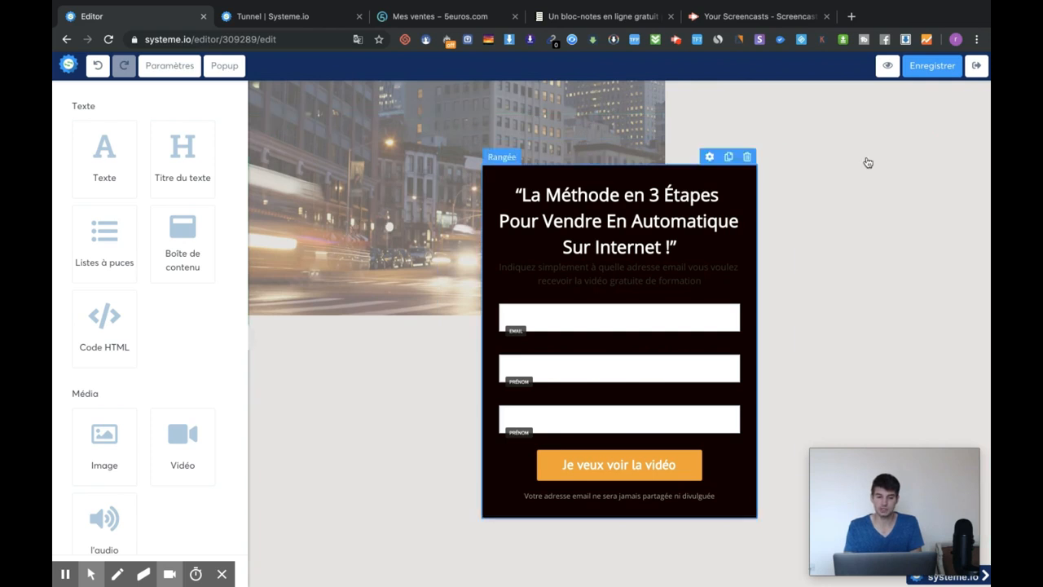
- Review the whole section's settings, then switch over to the sales funnel list
{"action": "left_click", "coordinate": [900, 130]}
{"action": "scroll", "coordinate": [141, 323], "scroll_direction": "down", "scroll_amount": 4}
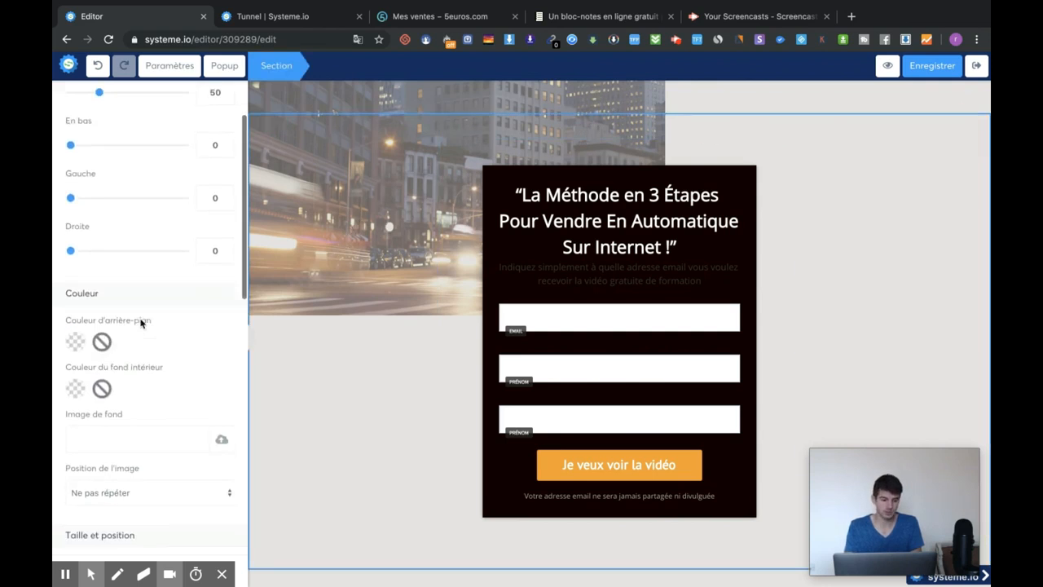
{"action": "left_click", "coordinate": [383, 371]}
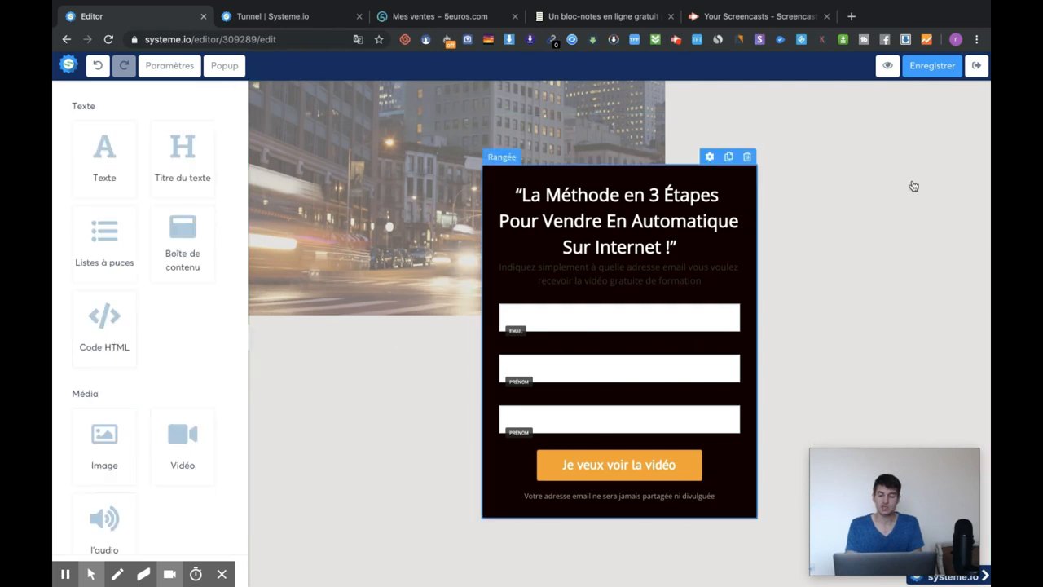
{"action": "left_click", "coordinate": [895, 116]}
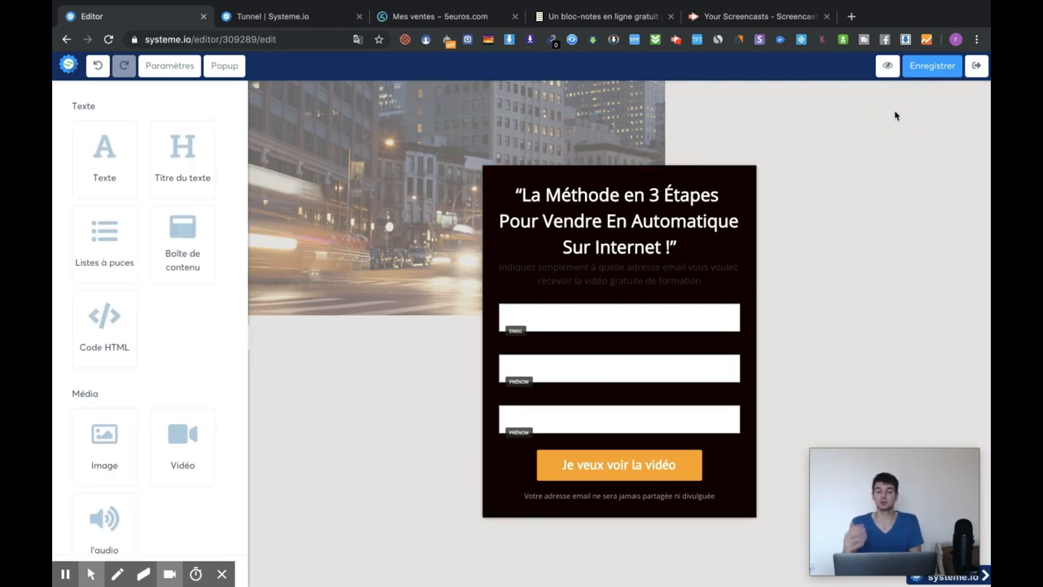
{"action": "left_click", "coordinate": [308, 22]}
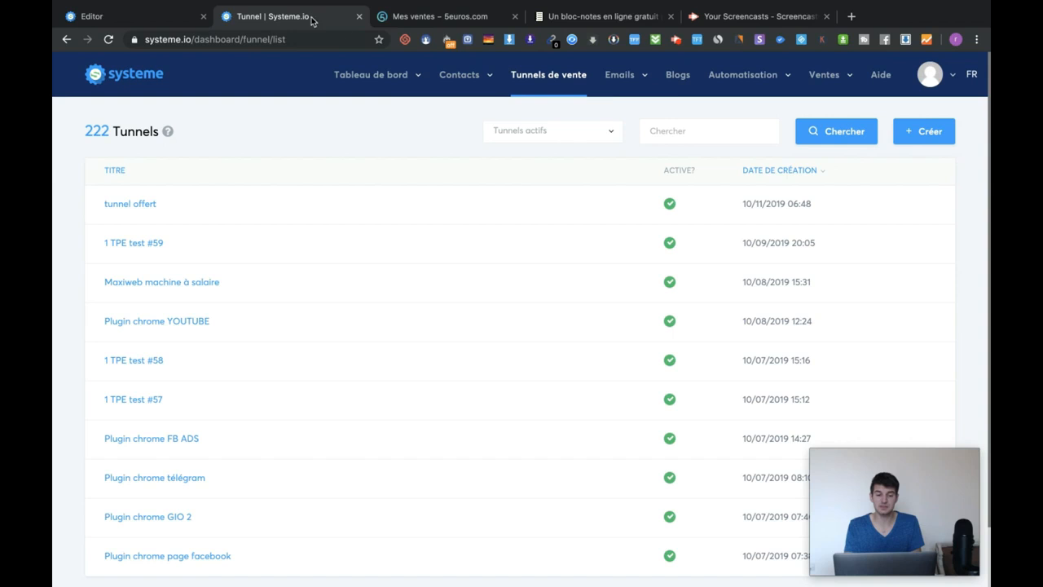
- Reload the funnel list so 'test vidéo youtube' heads the 223 tunnels, and open its sharing options
{"action": "left_click", "coordinate": [553, 83]}
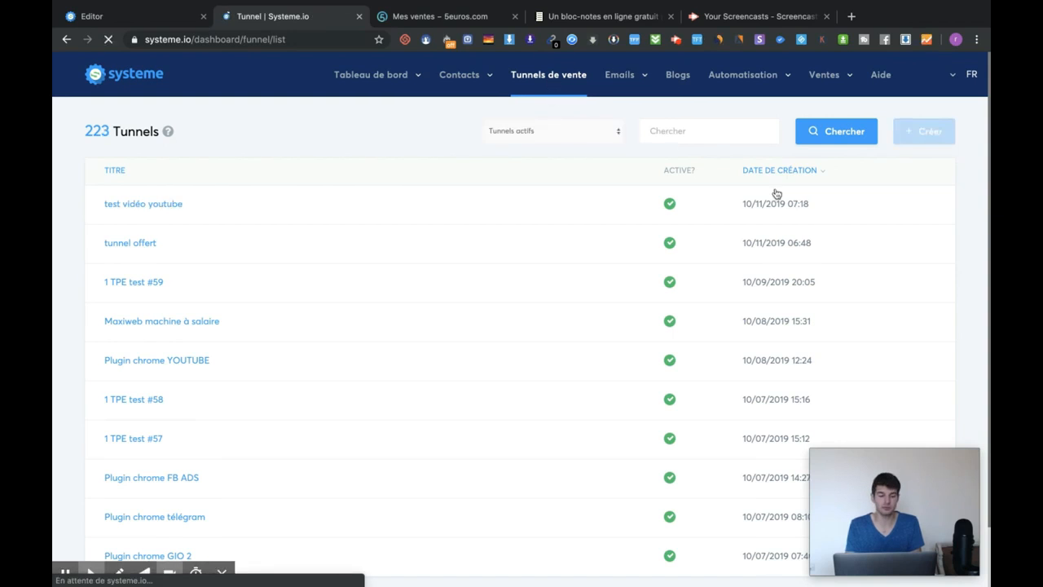
{"action": "left_click", "coordinate": [848, 205]}
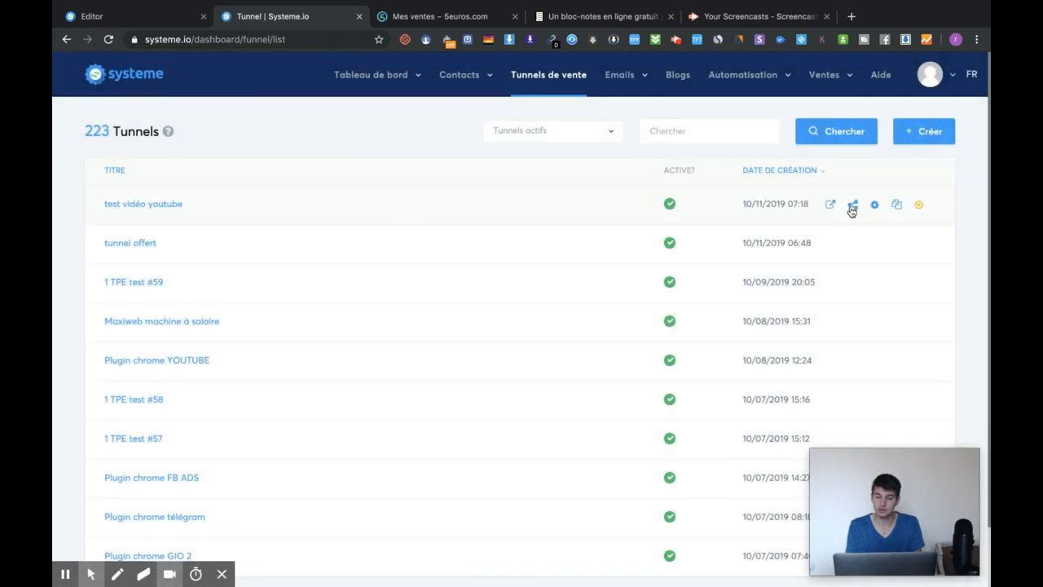
{"action": "left_click", "coordinate": [850, 205]}
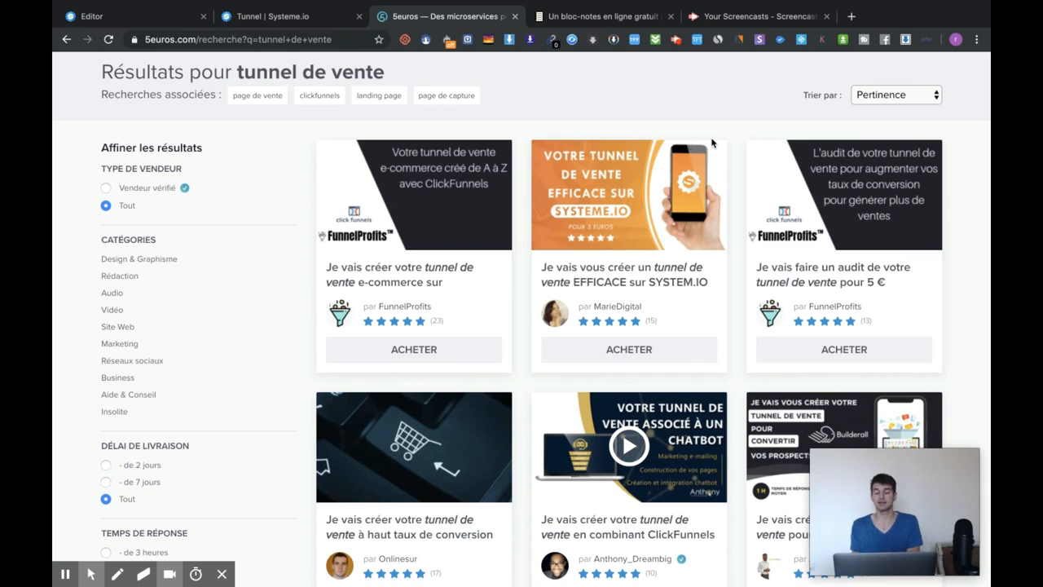
- On 5euros.com, replace the search with 'systeme.io' and run it
{"action": "scroll", "coordinate": [712, 144], "scroll_direction": "down", "scroll_amount": 2}
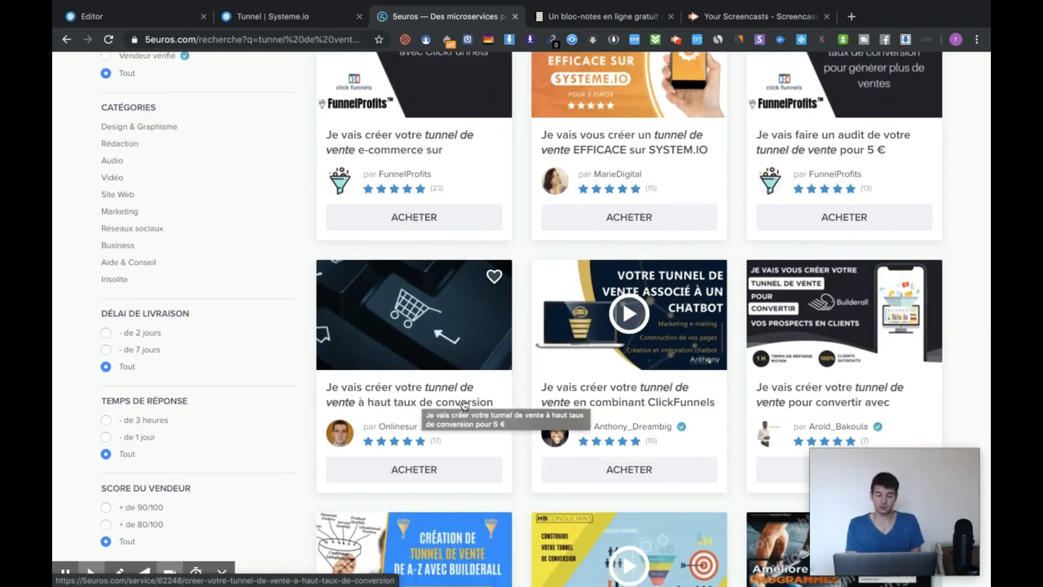
{"action": "scroll", "coordinate": [594, 379], "scroll_direction": "down", "scroll_amount": 1}
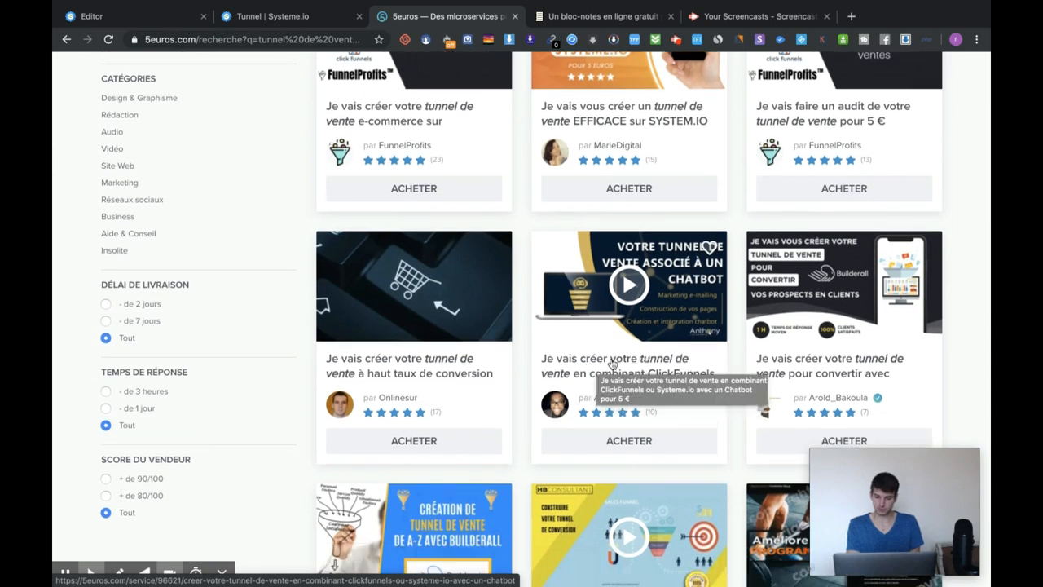
{"action": "scroll", "coordinate": [612, 352], "scroll_direction": "up", "scroll_amount": 5}
{"action": "triple_click", "coordinate": [329, 83]}
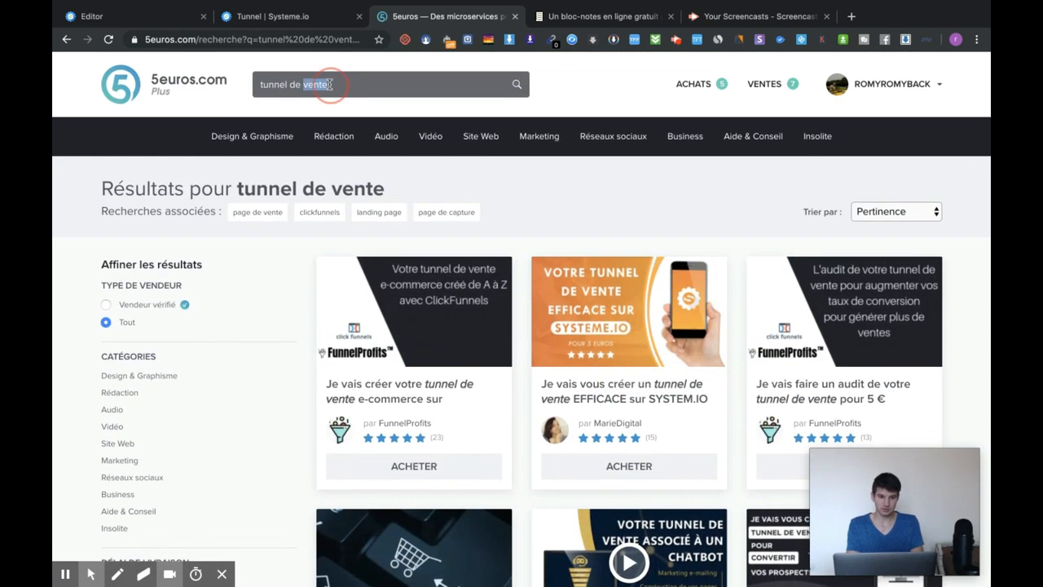
{"action": "type", "text": "systeme.io"}
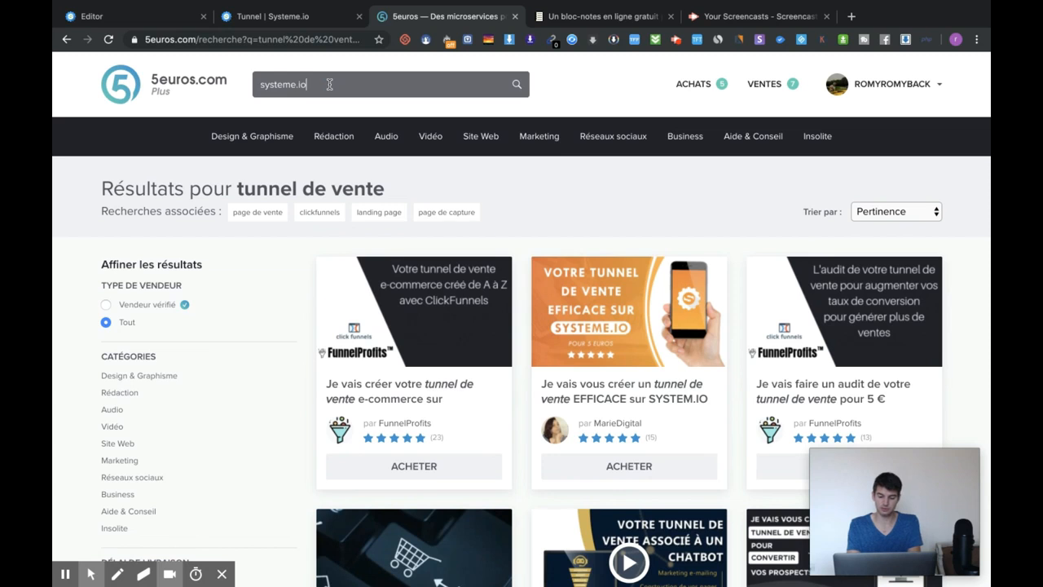
{"action": "key", "text": "Return"}
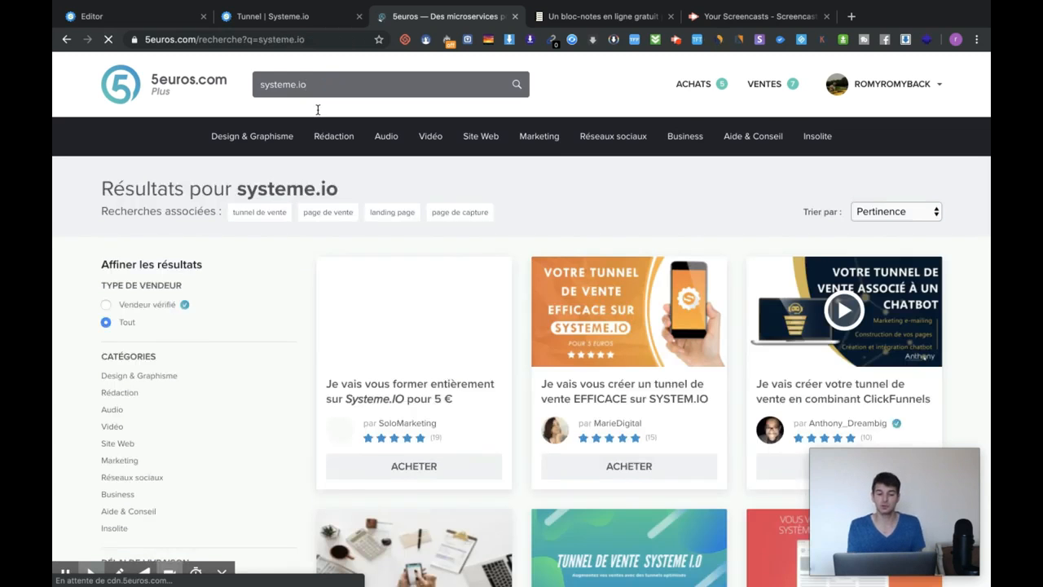
- Browse the systeme.io service offers, then go back to the Systeme.io funnel list
{"action": "scroll", "coordinate": [495, 220], "scroll_direction": "down", "scroll_amount": 1}
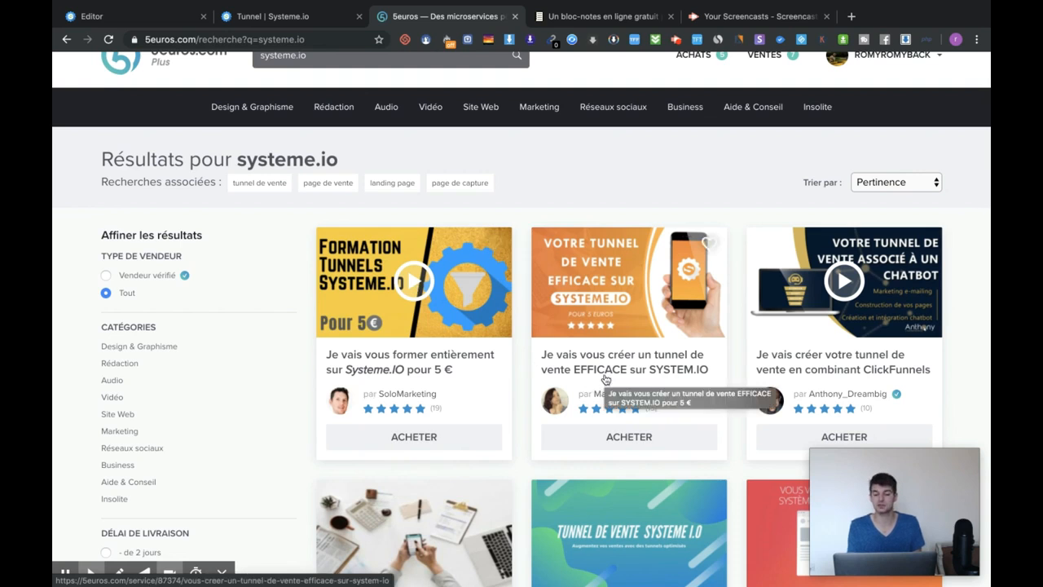
{"action": "scroll", "coordinate": [621, 368], "scroll_direction": "down", "scroll_amount": 1}
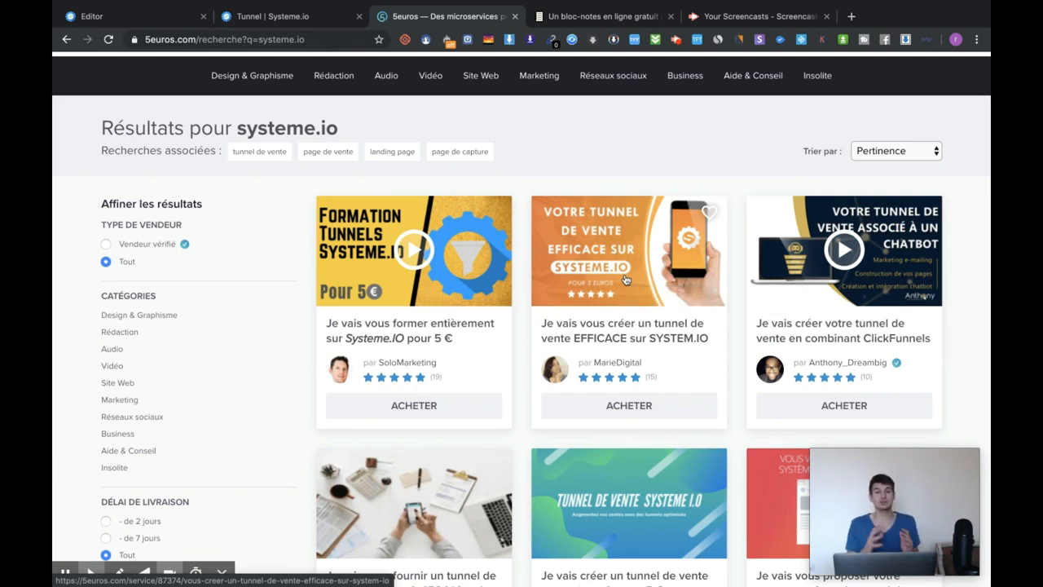
{"action": "scroll", "coordinate": [625, 280], "scroll_direction": "down", "scroll_amount": 2}
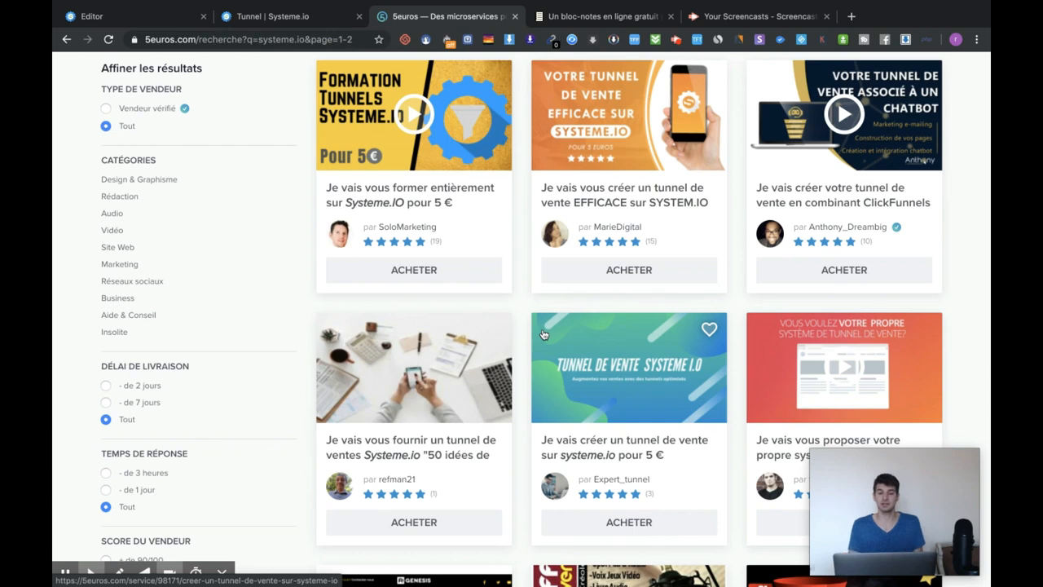
{"action": "left_click", "coordinate": [316, 20]}
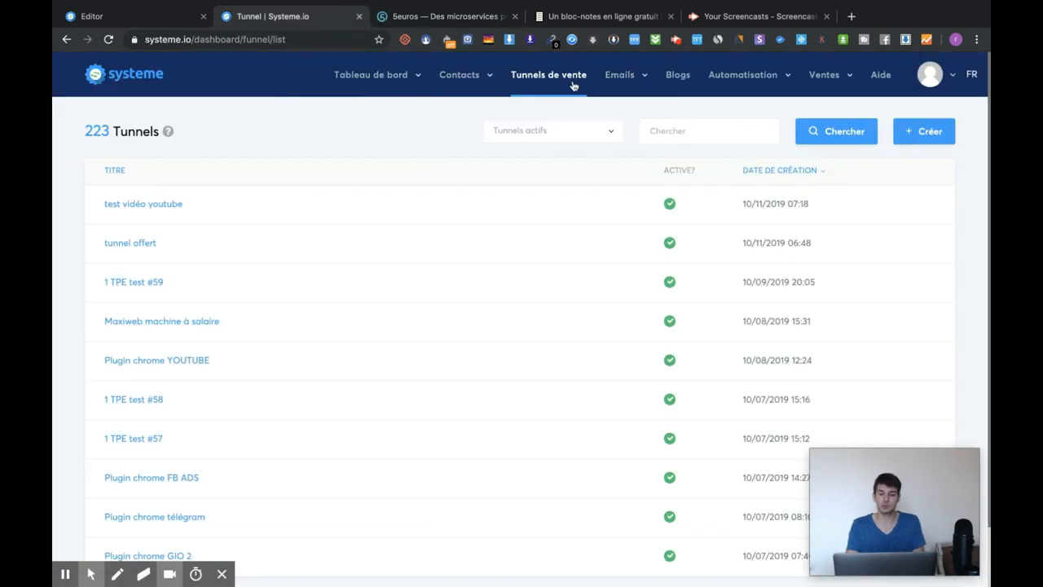
- Open the affiliate dashboard and look at the personal affiliate link
{"action": "mouse_move", "coordinate": [368, 85]}
{"action": "left_click", "coordinate": [392, 128]}
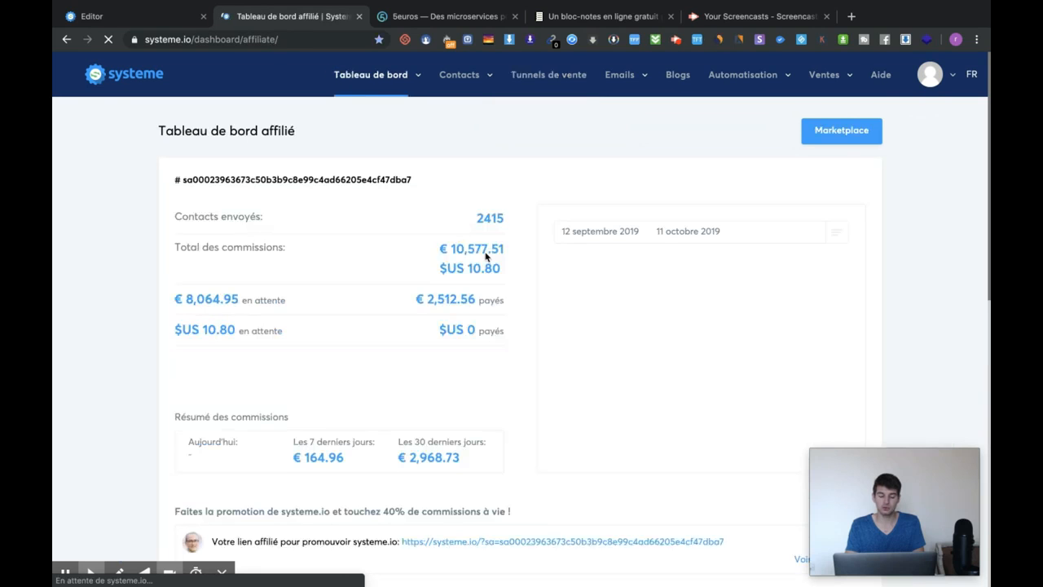
{"action": "scroll", "coordinate": [486, 257], "scroll_direction": "down", "scroll_amount": 5}
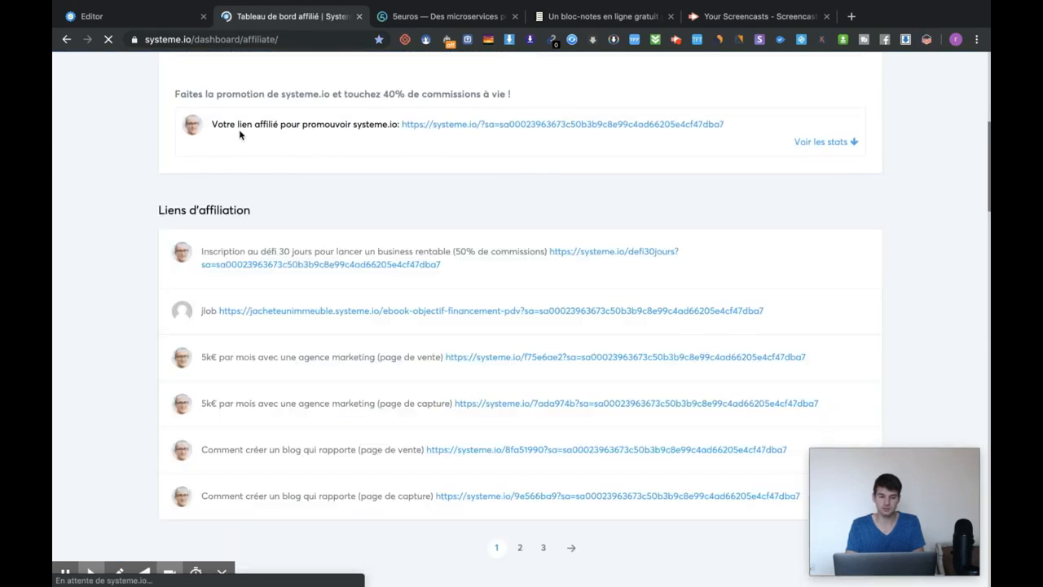
{"action": "left_click_drag", "start_coordinate": [292, 123], "coordinate": [643, 122]}
{"action": "left_click", "coordinate": [759, 120]}
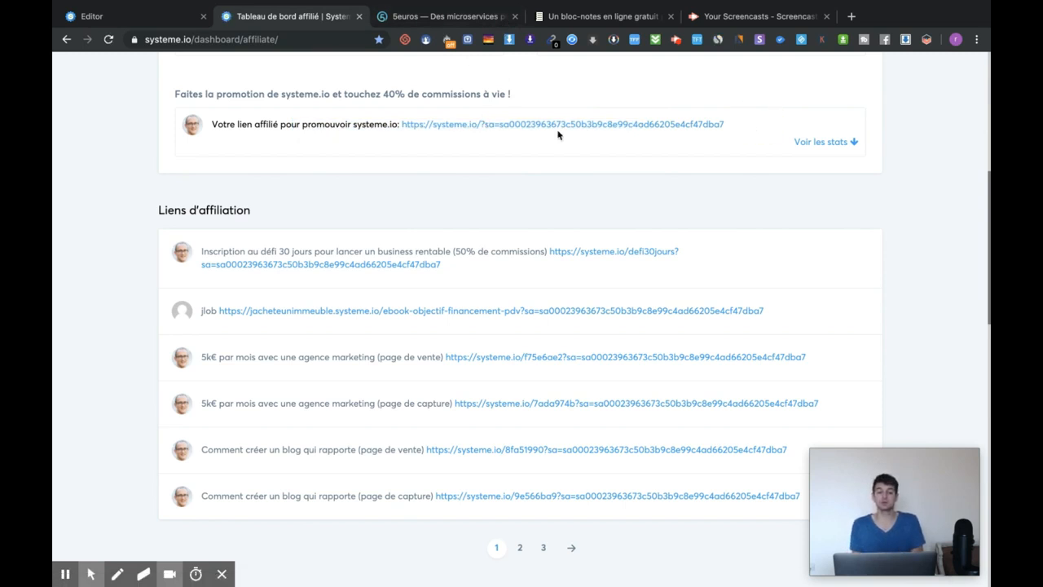
- Scroll through the commissions, sales tables and invoices, checking the €641.83 total
{"action": "scroll", "coordinate": [558, 134], "scroll_direction": "down", "scroll_amount": 15}
{"action": "scroll", "coordinate": [384, 144], "scroll_direction": "up", "scroll_amount": 2}
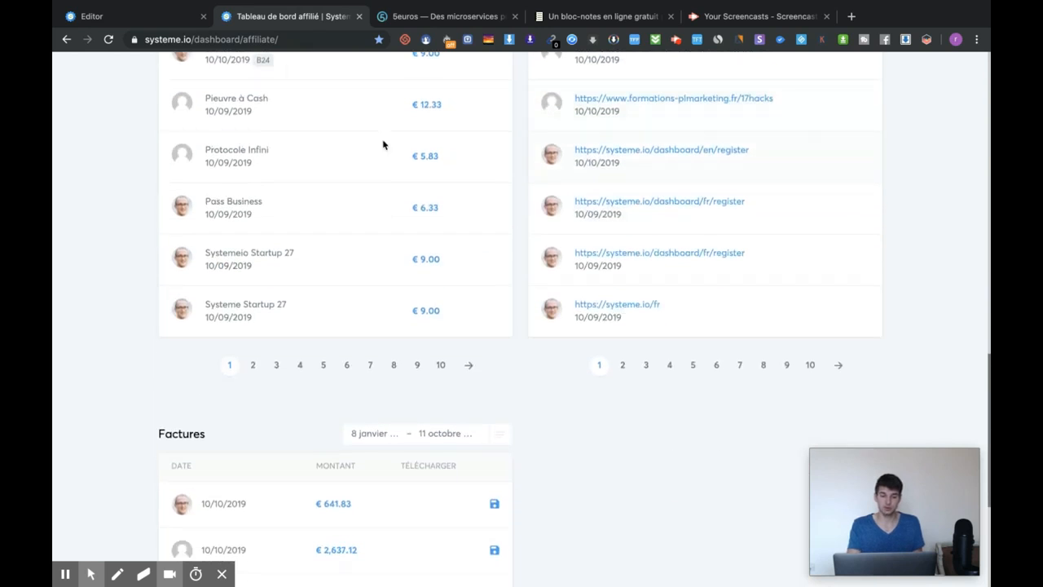
{"action": "scroll", "coordinate": [251, 203], "scroll_direction": "down", "scroll_amount": 2}
{"action": "scroll", "coordinate": [261, 198], "scroll_direction": "up", "scroll_amount": 3}
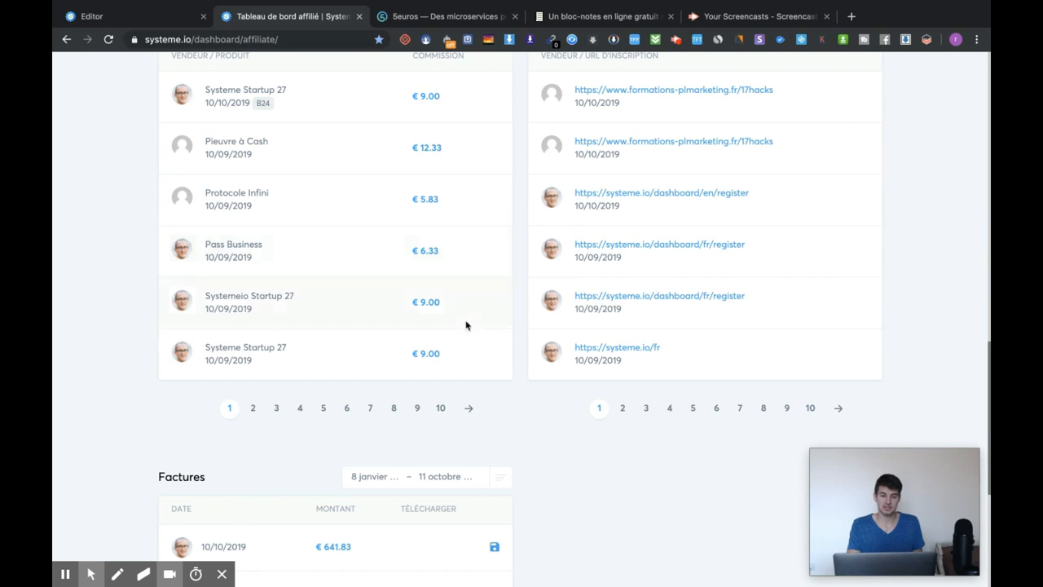
{"action": "scroll", "coordinate": [443, 414], "scroll_direction": "down", "scroll_amount": 1}
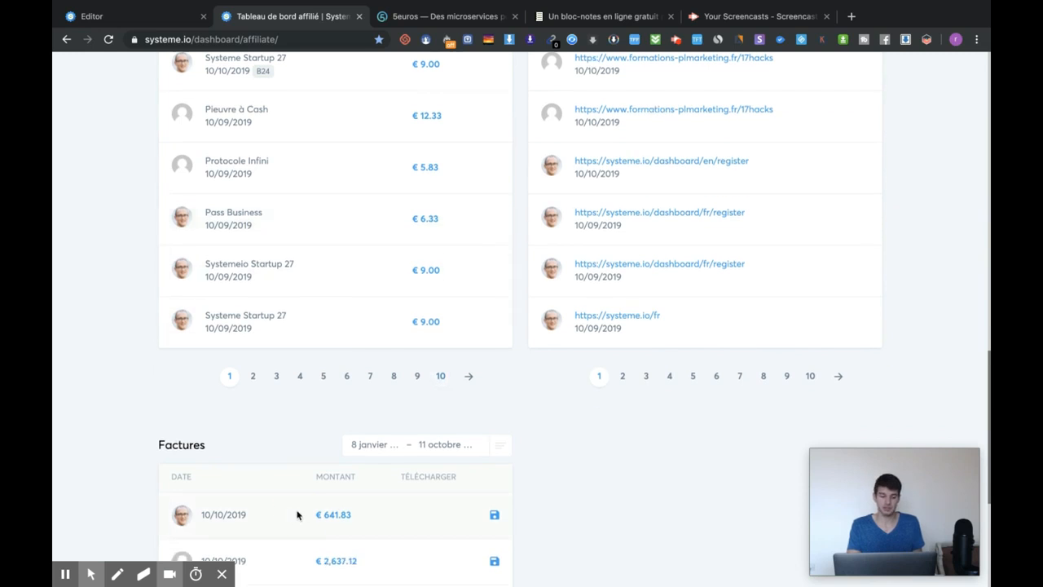
{"action": "left_click_drag", "start_coordinate": [298, 514], "coordinate": [366, 514]}
{"action": "left_click", "coordinate": [371, 514]}
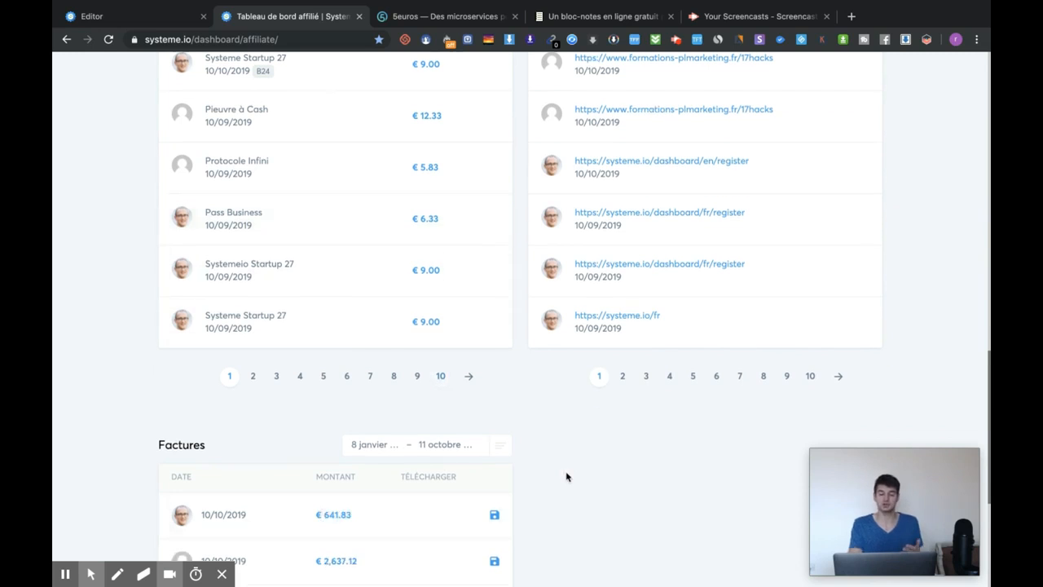
{"action": "scroll", "coordinate": [566, 477], "scroll_direction": "up", "scroll_amount": 1}
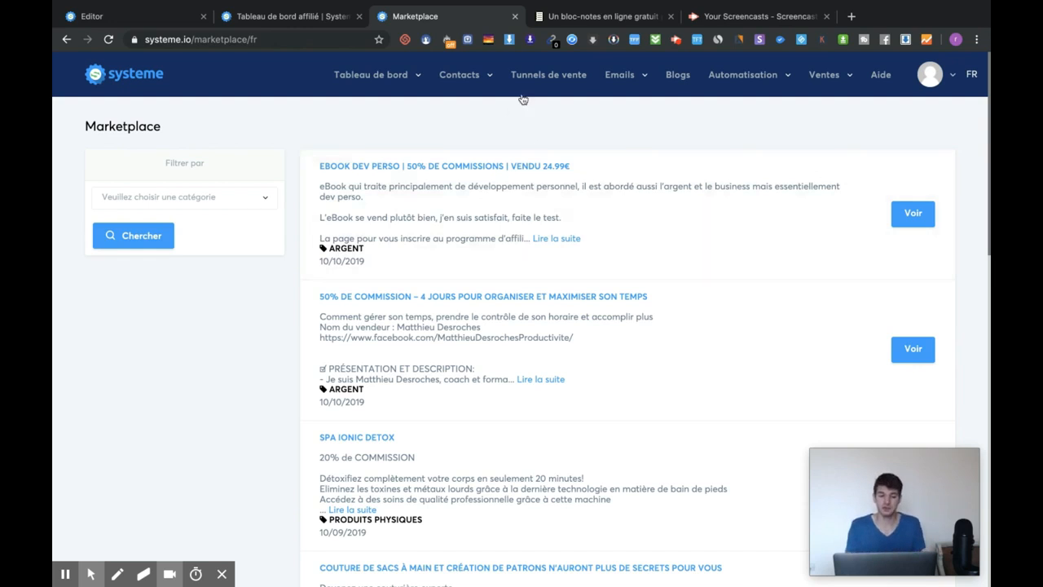
- Go to the affiliate dashboard and open its Marketplace of affiliate offers
{"action": "mouse_move", "coordinate": [380, 87]}
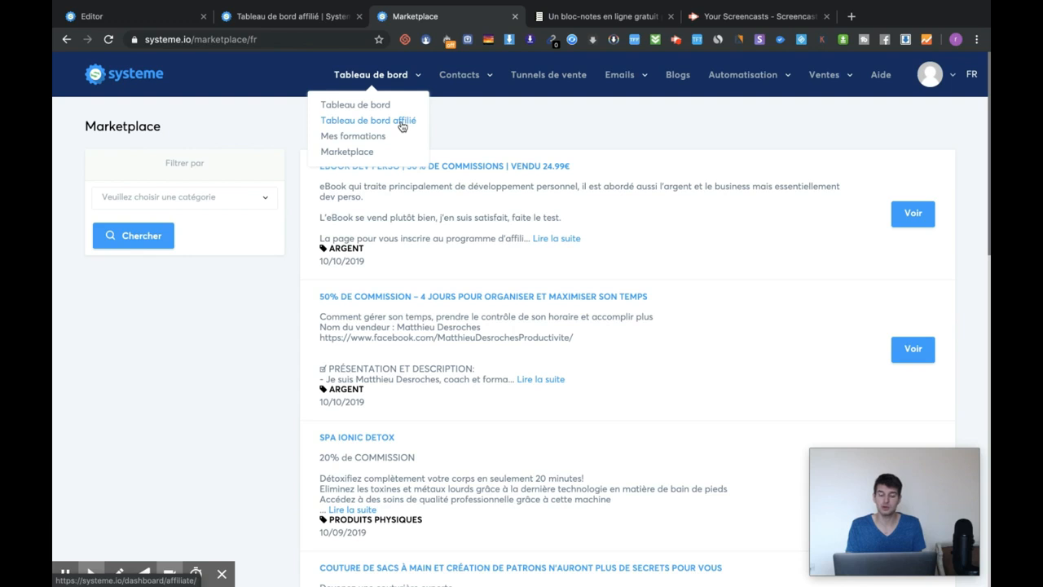
{"action": "left_click", "coordinate": [401, 123]}
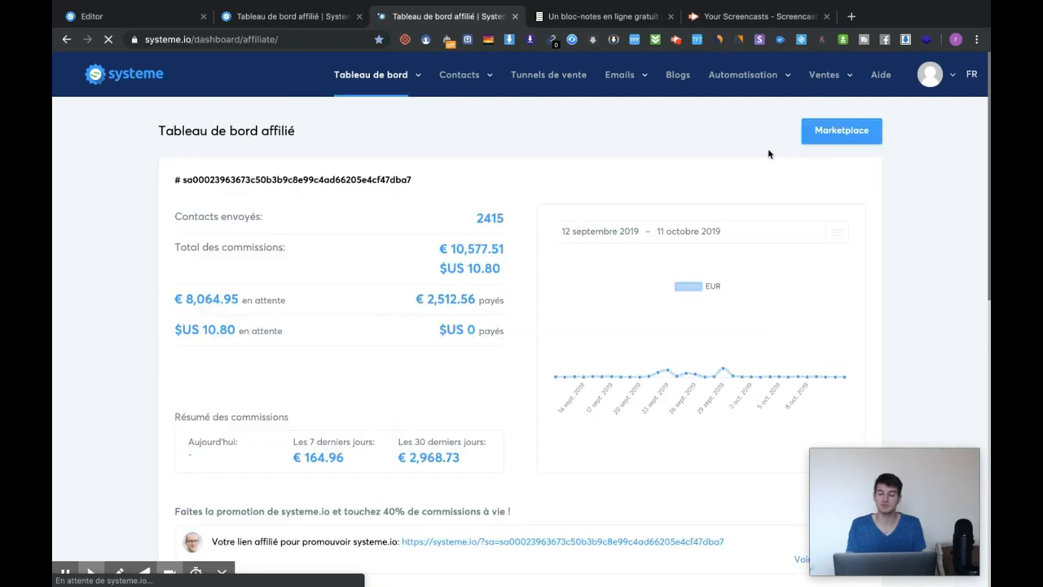
{"action": "left_click", "coordinate": [828, 139]}
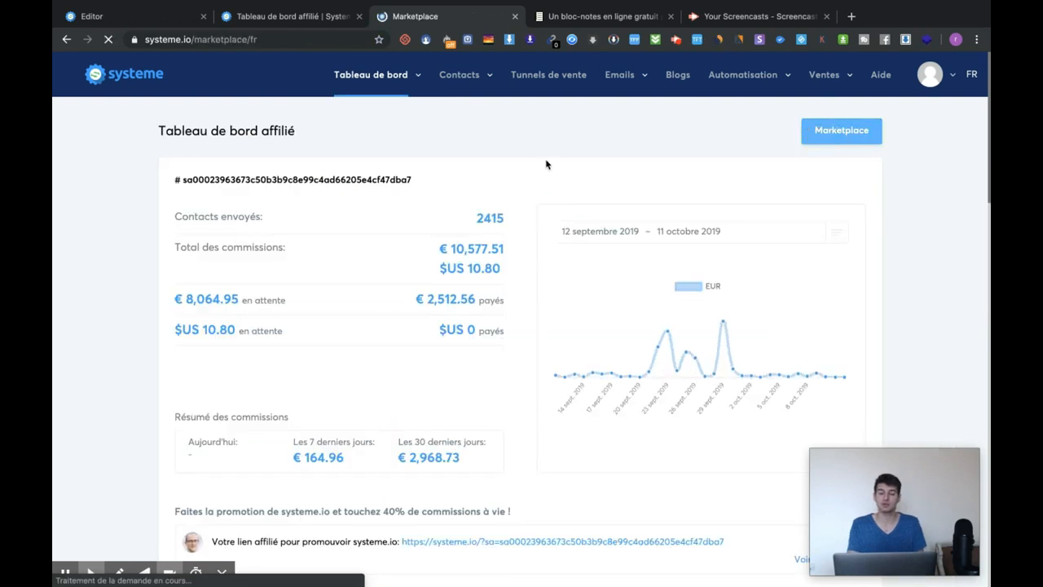
- Scroll down the offer listings, such as 'Spa Ionic Detox' at 20%, to the pagination
{"action": "scroll", "coordinate": [581, 231], "scroll_direction": "down", "scroll_amount": 1}
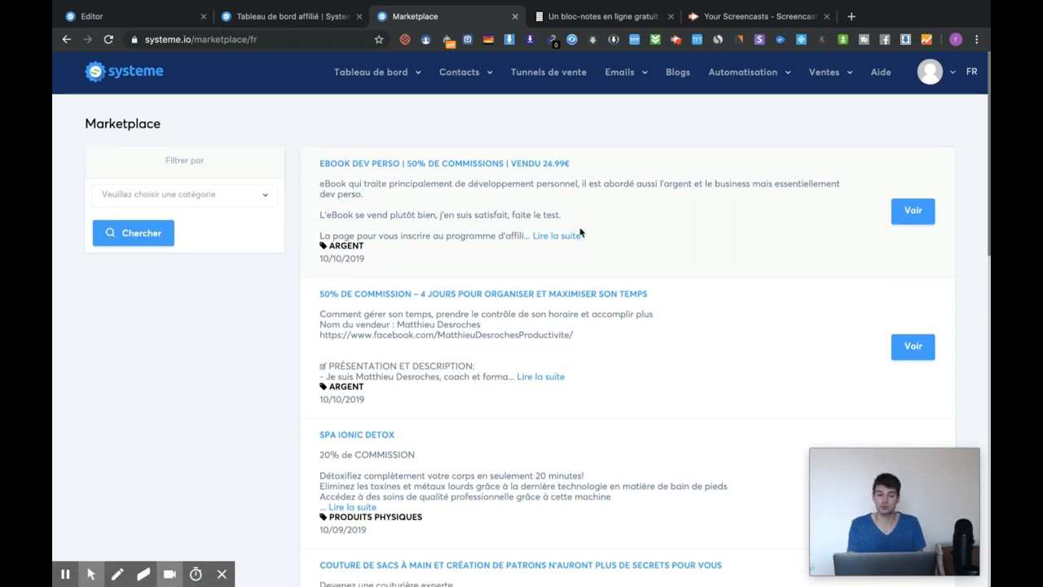
{"action": "scroll", "coordinate": [448, 228], "scroll_direction": "down", "scroll_amount": 3}
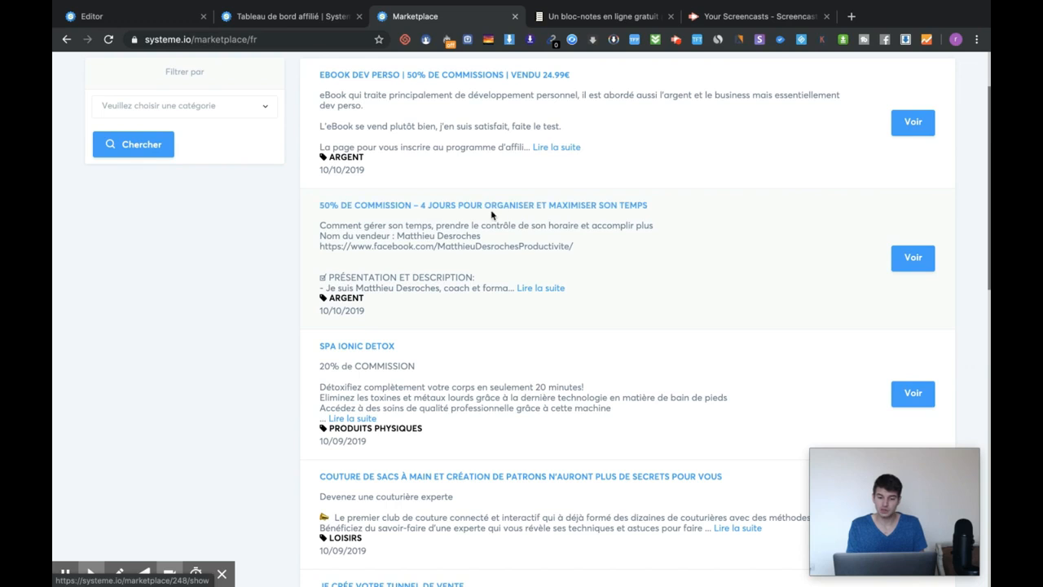
{"action": "scroll", "coordinate": [654, 213], "scroll_direction": "down", "scroll_amount": 4}
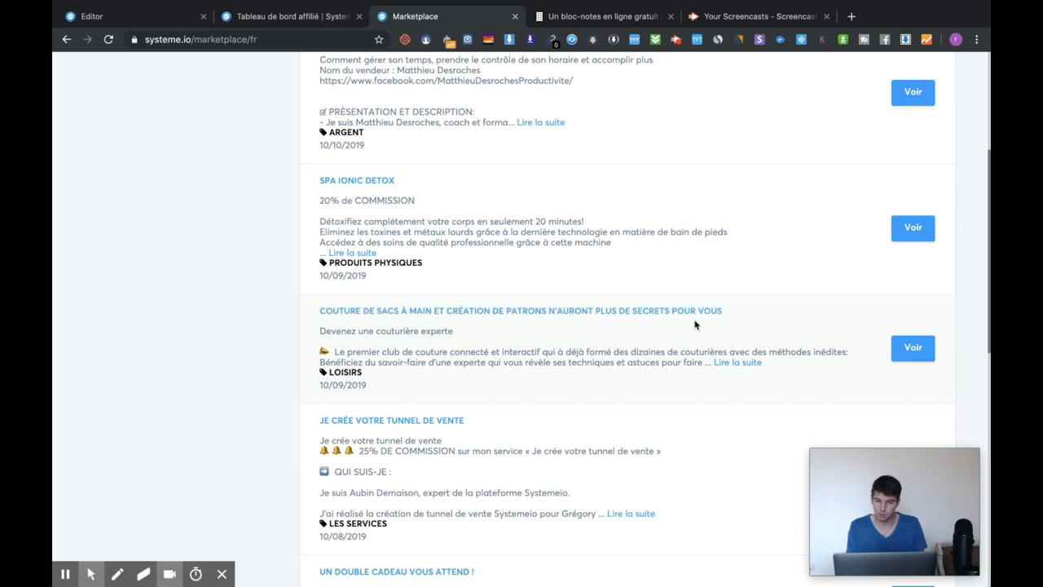
{"action": "scroll", "coordinate": [672, 314], "scroll_direction": "down", "scroll_amount": 4}
{"action": "scroll", "coordinate": [672, 315], "scroll_direction": "down", "scroll_amount": 3}
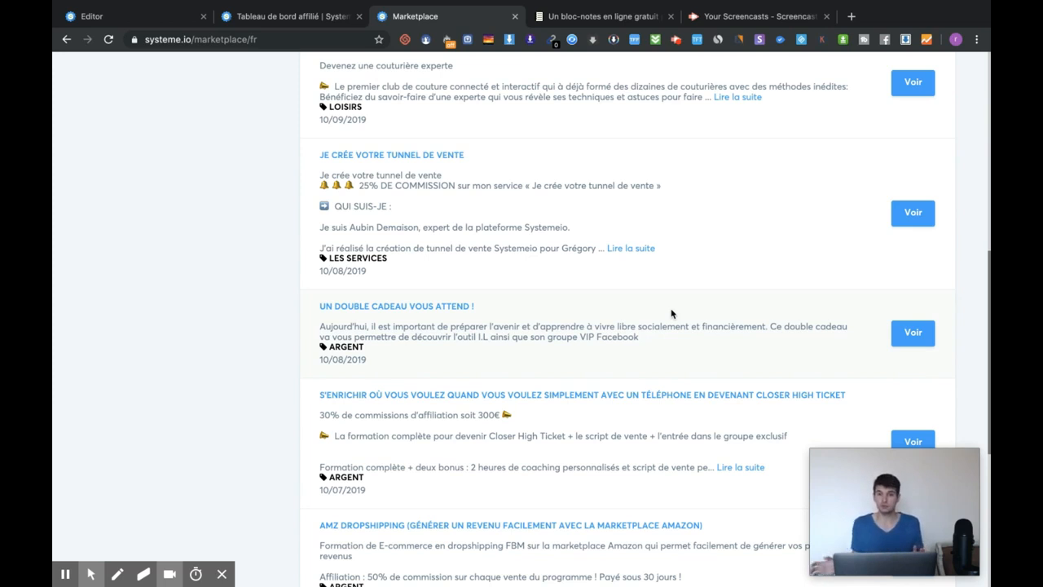
{"action": "scroll", "coordinate": [672, 313], "scroll_direction": "down", "scroll_amount": 3}
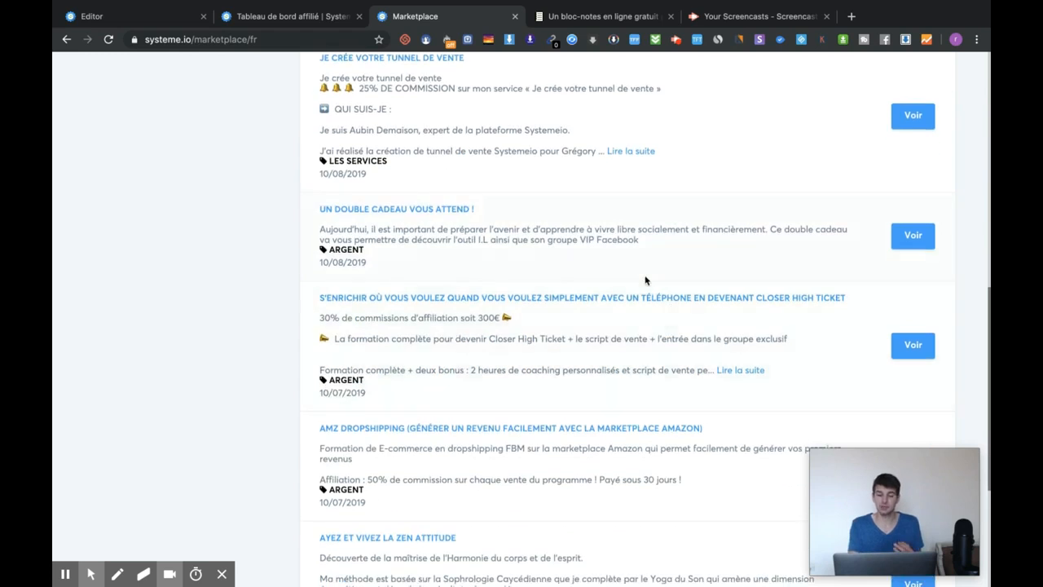
{"action": "scroll", "coordinate": [652, 293], "scroll_direction": "down", "scroll_amount": 2}
{"action": "scroll", "coordinate": [818, 305], "scroll_direction": "down", "scroll_amount": 3}
{"action": "scroll", "coordinate": [818, 305], "scroll_direction": "down", "scroll_amount": 3}
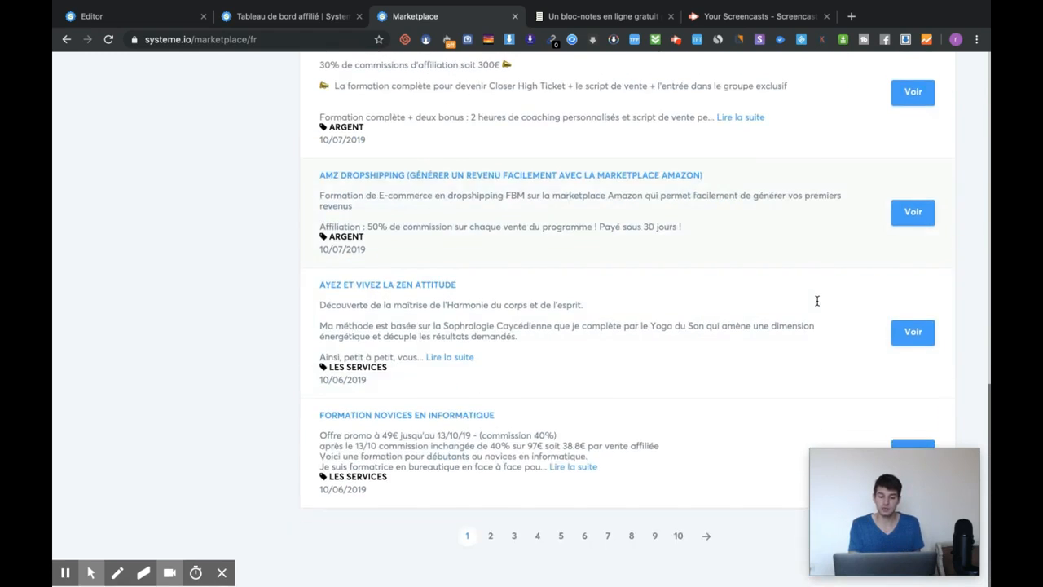
{"action": "left_click", "coordinate": [915, 334]}
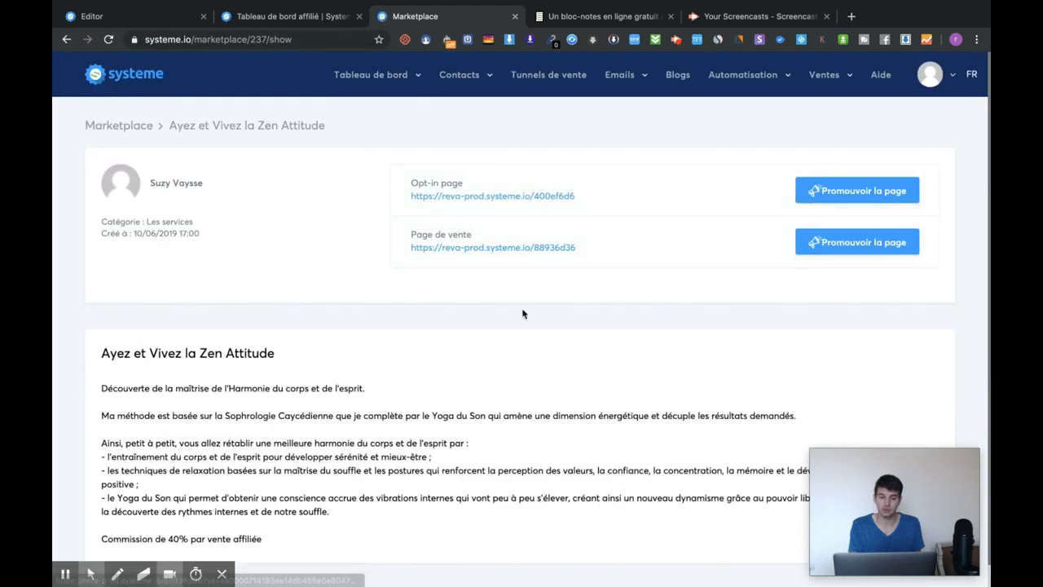
{"action": "scroll", "coordinate": [291, 332], "scroll_direction": "down", "scroll_amount": 1}
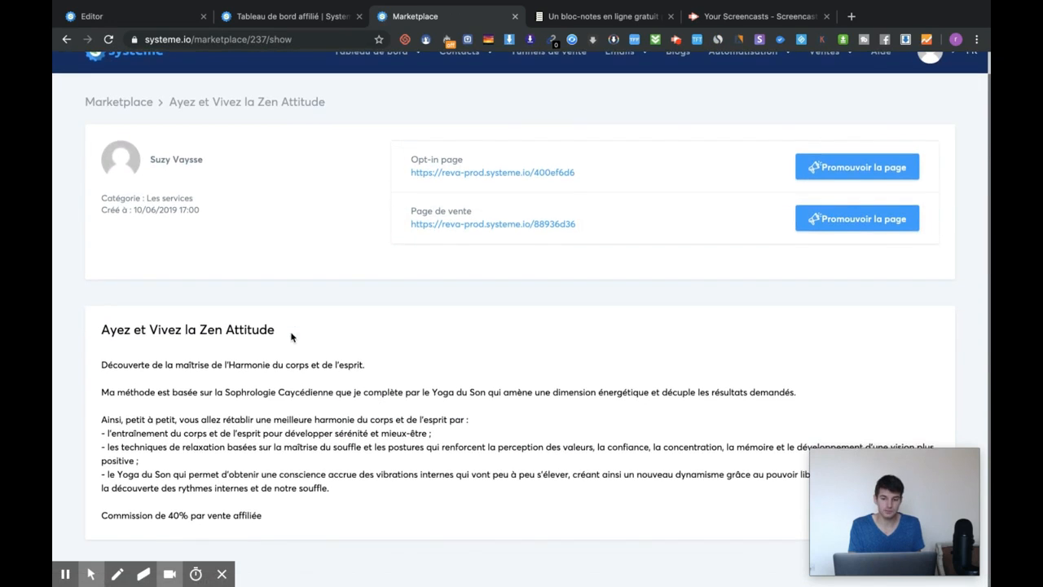
{"action": "left_click", "coordinate": [856, 166]}
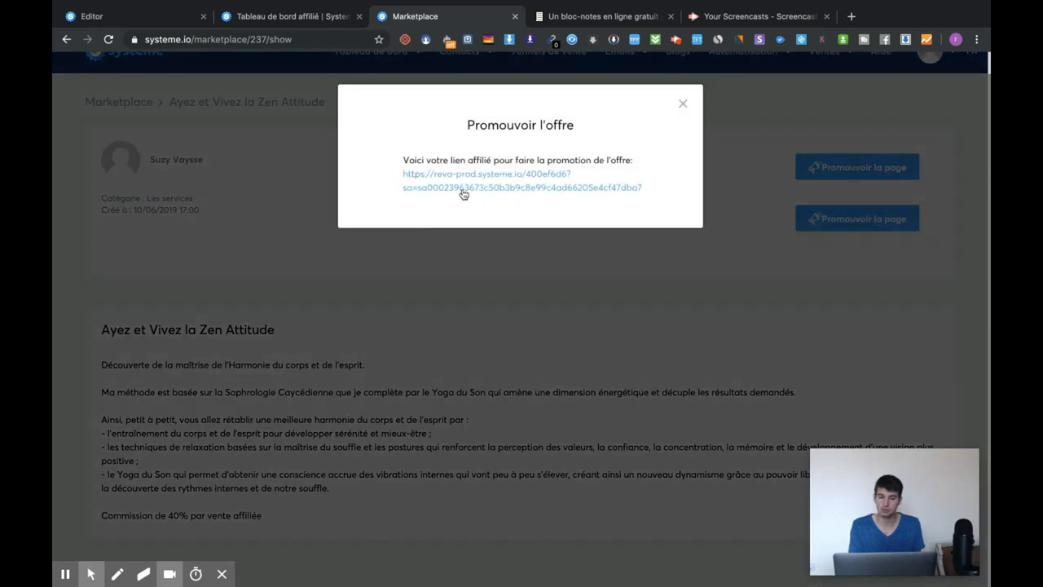
{"action": "left_click", "coordinate": [682, 103]}
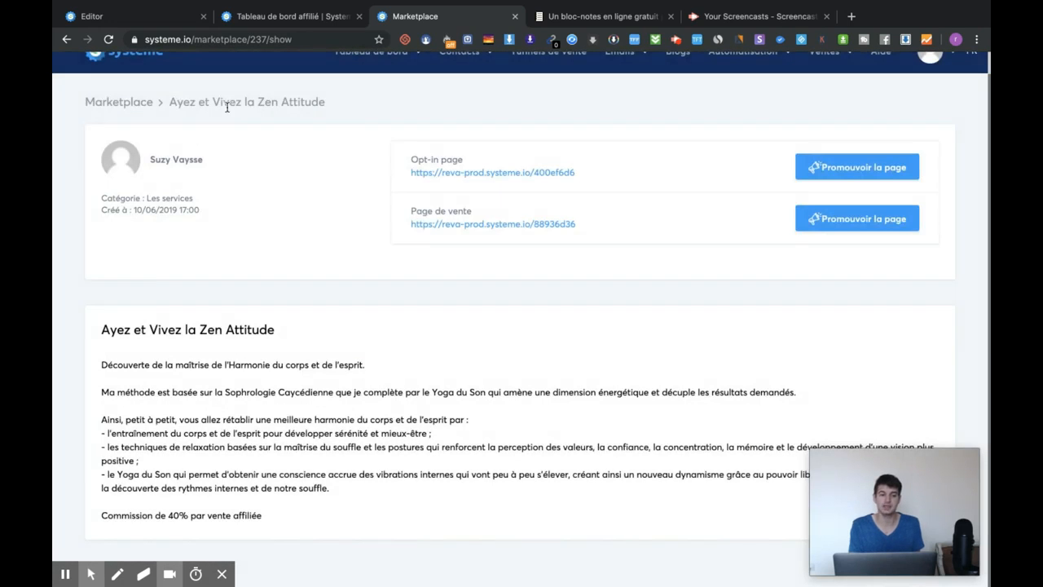
{"action": "left_click", "coordinate": [122, 104]}
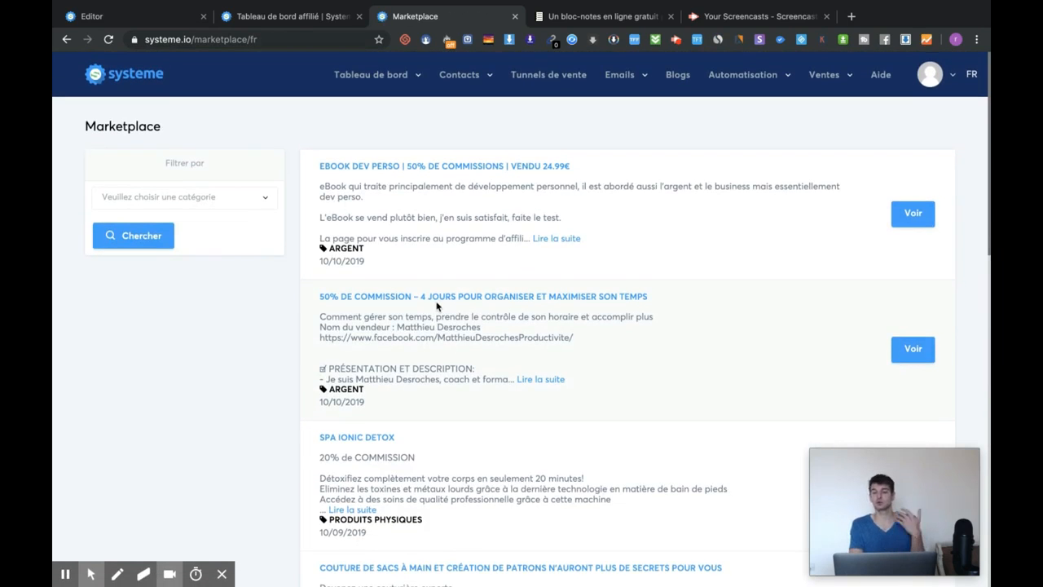
{"action": "mouse_move", "coordinate": [834, 88]}
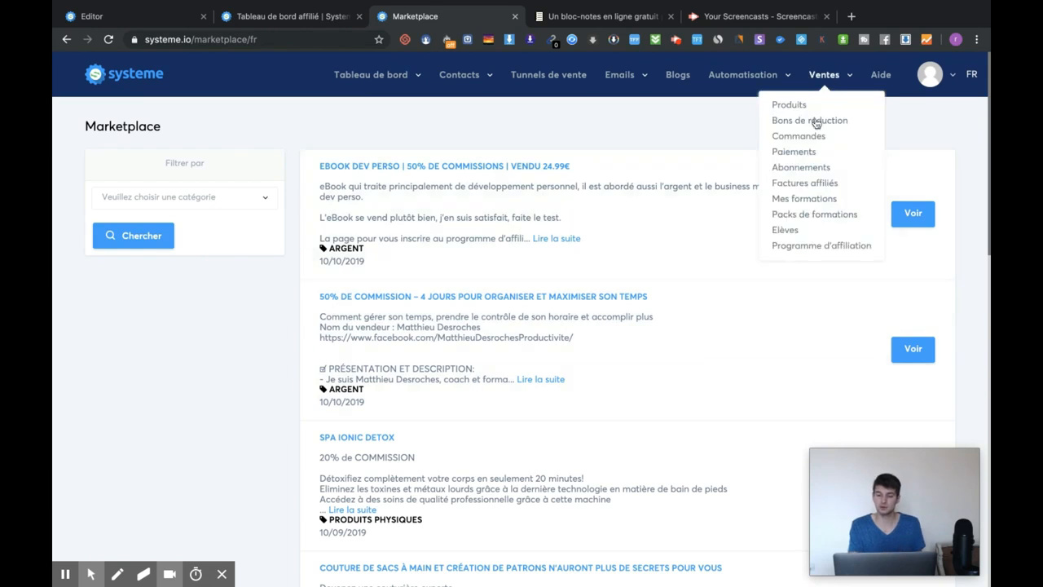
- From the list of 23 formations, open 'Créer une nouvelle formation' with the cursor in the empty Nom field
{"action": "left_click", "coordinate": [820, 201]}
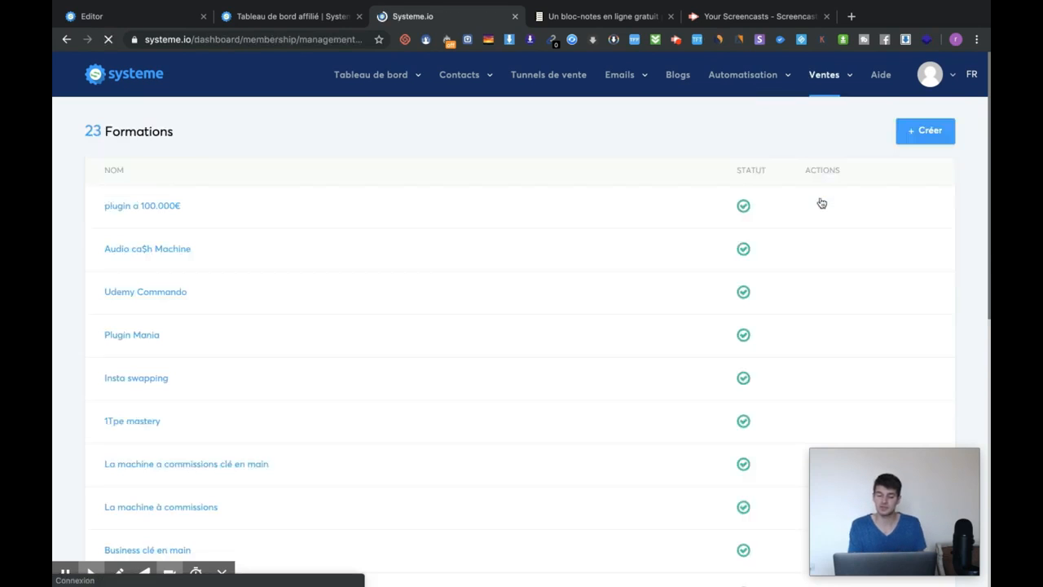
{"action": "left_click", "coordinate": [920, 136]}
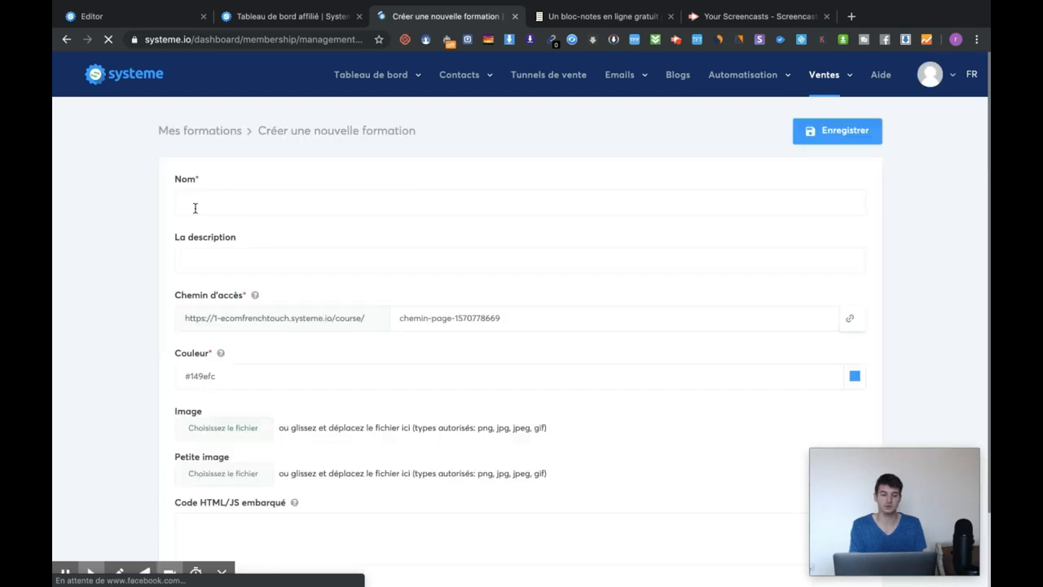
{"action": "left_click", "coordinate": [194, 207]}
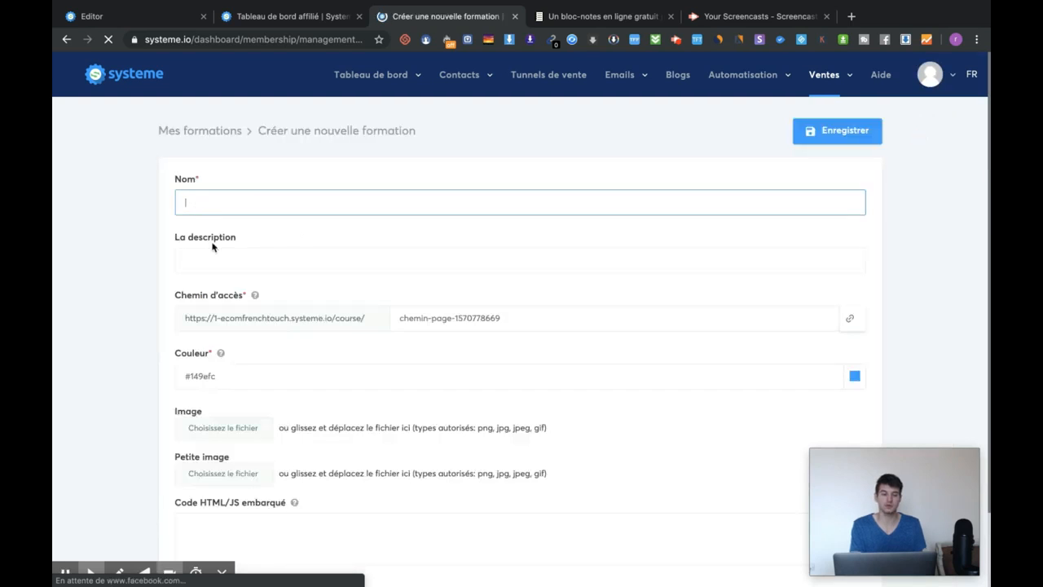
{"action": "left_click", "coordinate": [224, 256]}
{"action": "left_click", "coordinate": [237, 203]}
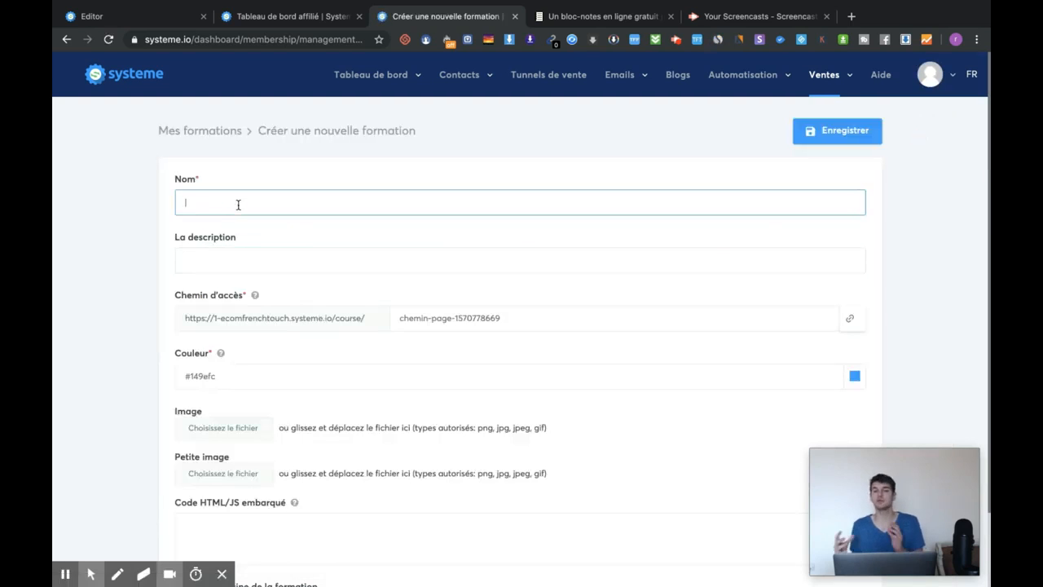